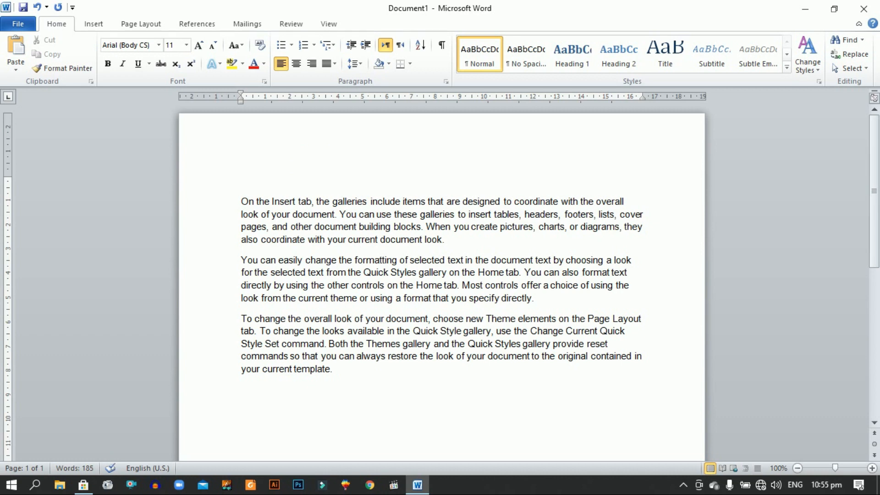
Step: Enter the lines Fsc, Engineering, Computer Science and Pre-Medical as separate paragraphs above the existing text
type("Esc")
key("Return")
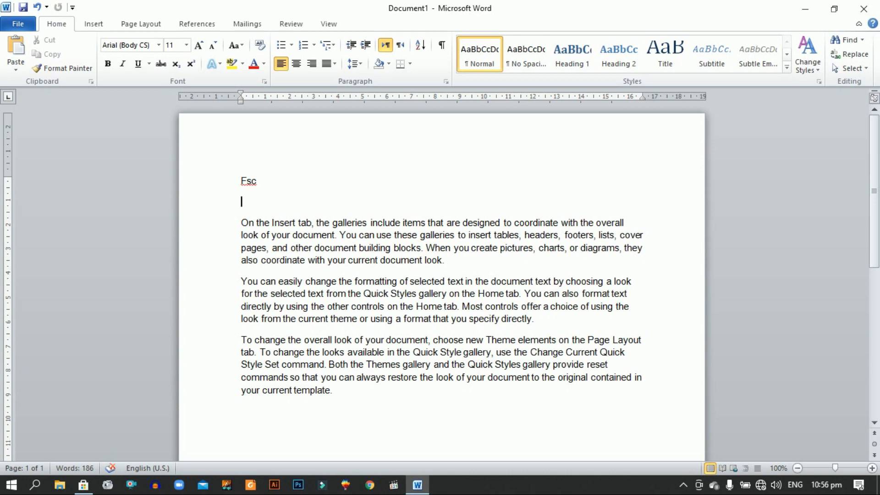
type("Engineering")
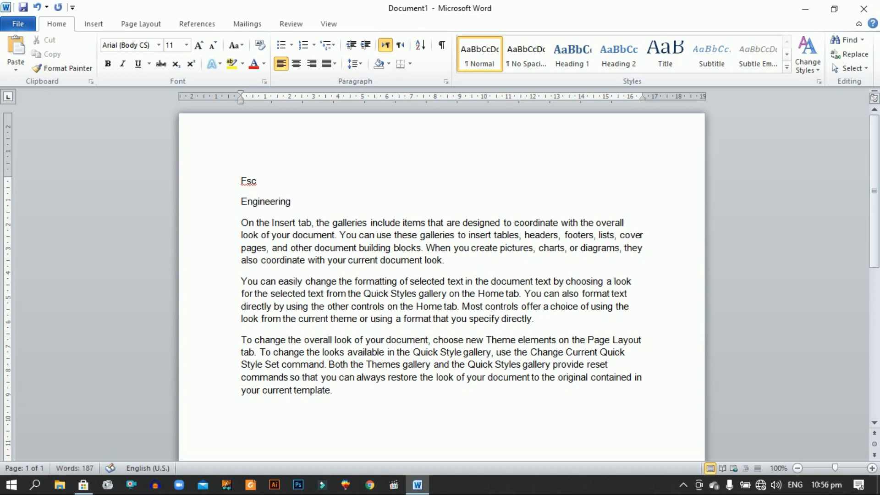
key("Return")
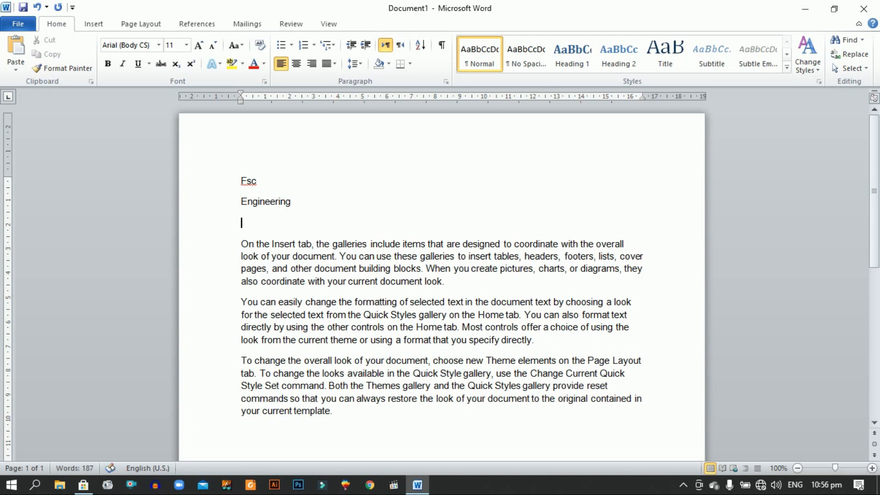
type("Computer Scienc")
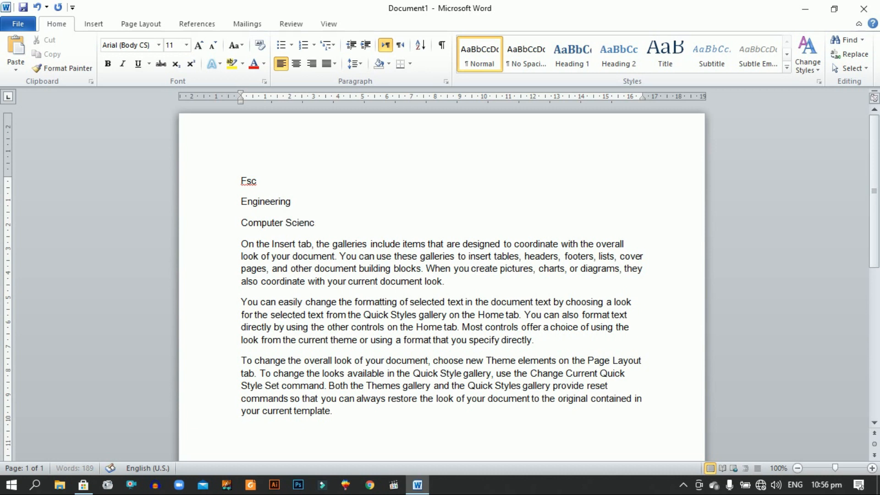
type("e")
key("Return")
type("Pre-")
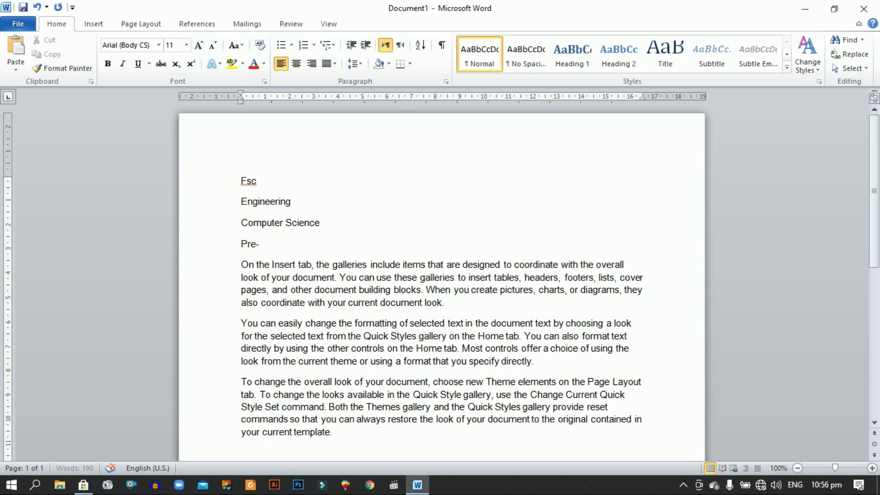
type("Medical")
key("Return")
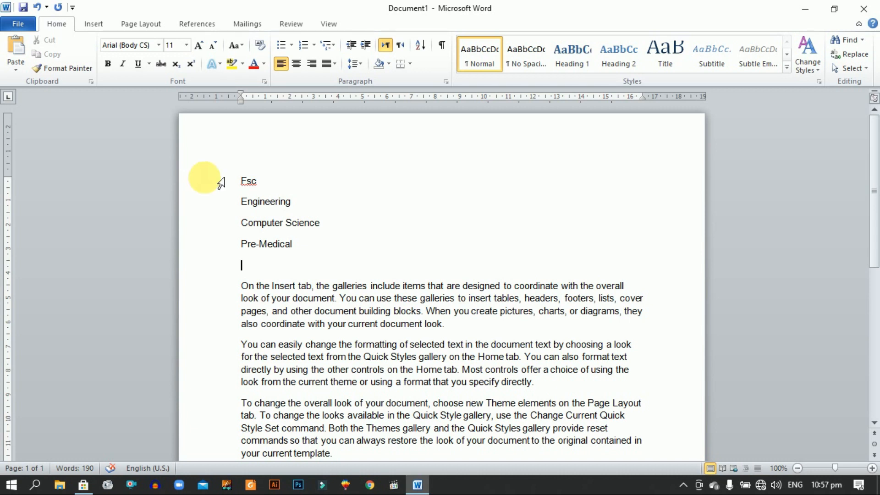
Step: Format the Engineering, Computer Science and Pre-Medical lines as a bulleted list with arrowhead bullets
left_click_drag(302, 248, 247, 217)
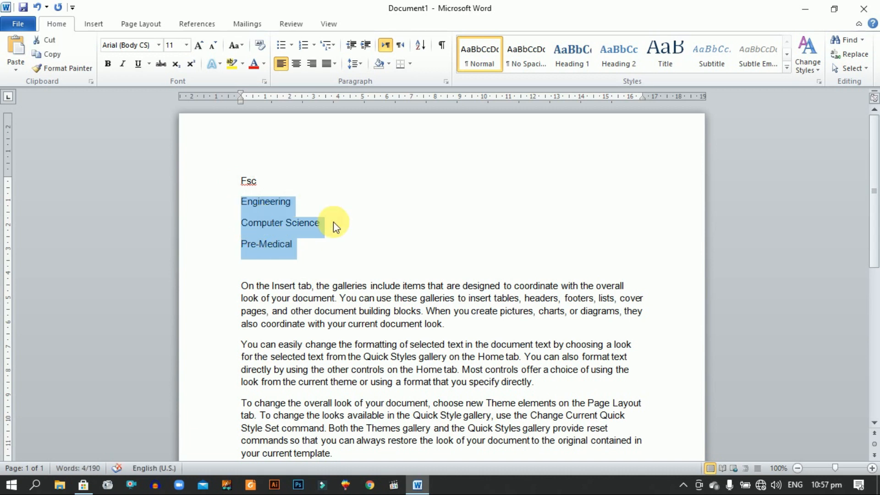
left_click(294, 46)
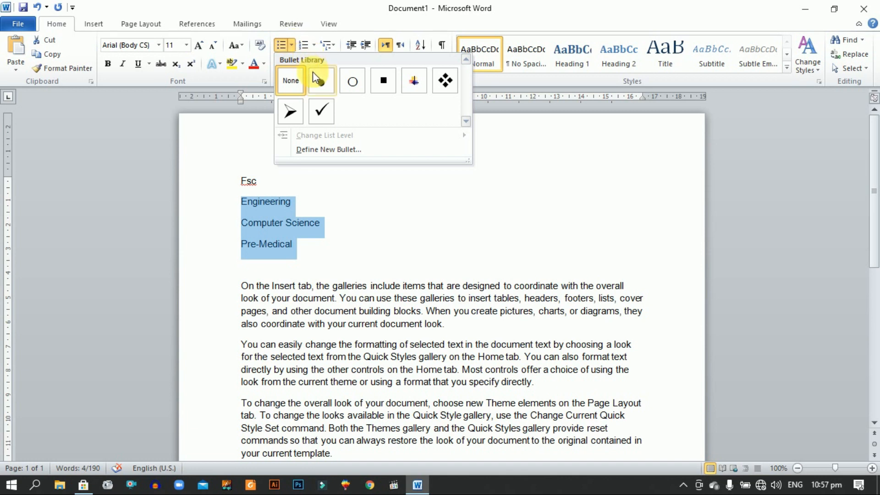
left_click(296, 108)
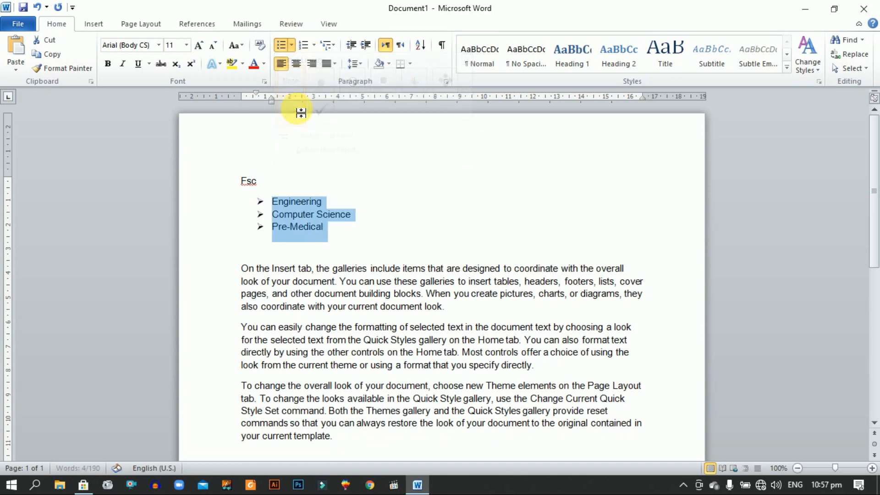
left_click(340, 229)
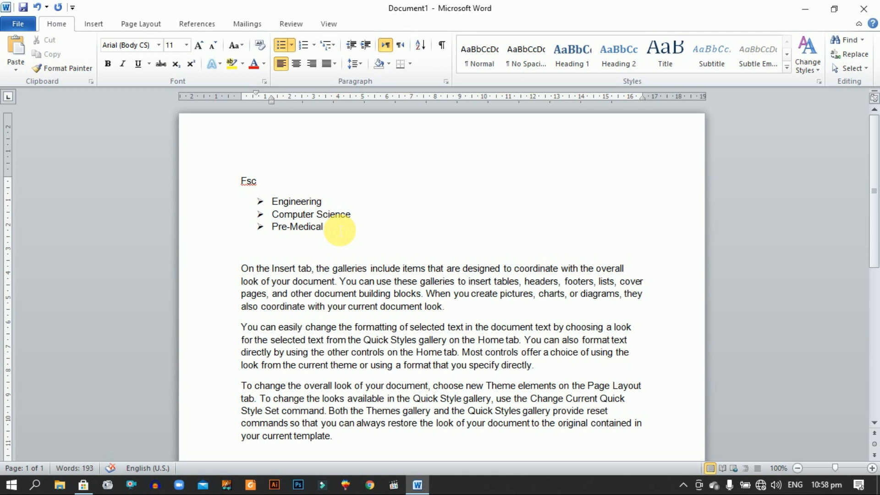
Step: Convert the three items under Fsc to a numbered list in the 1., 2., 3. format
left_click_drag(340, 230, 276, 210)
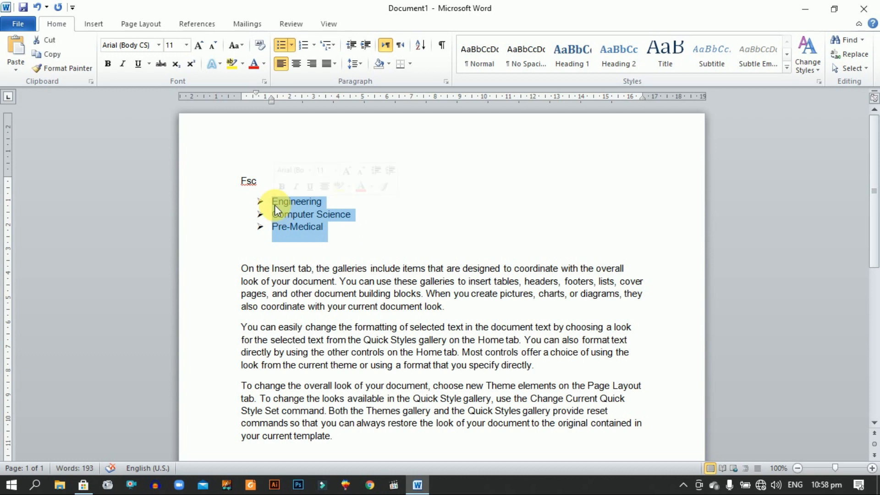
left_click(304, 46)
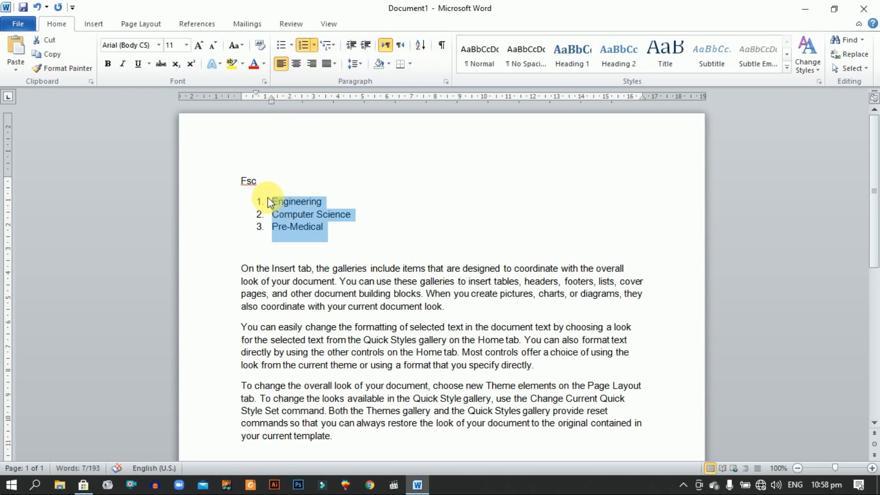
left_click(339, 236)
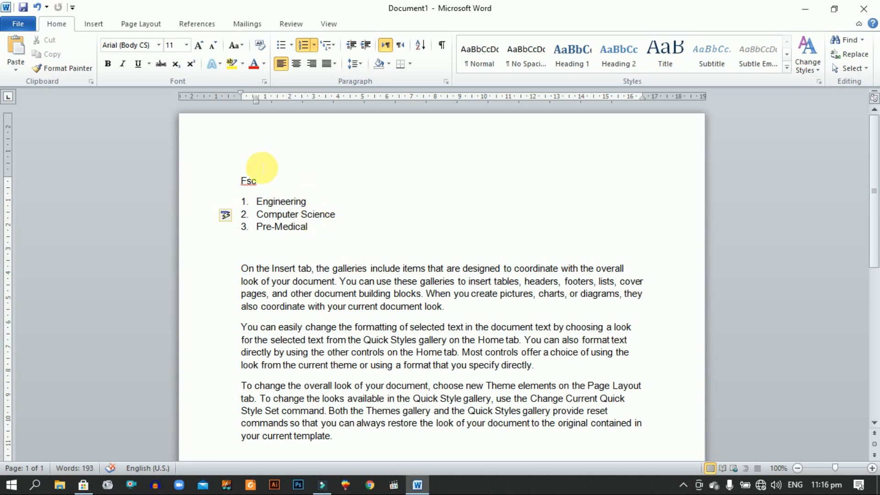
Step: Apply the 1., 1.1., 1.1.1. multilevel list format to the Engineering, Computer Science and Pre-Medical items
left_click_drag(315, 236, 264, 214)
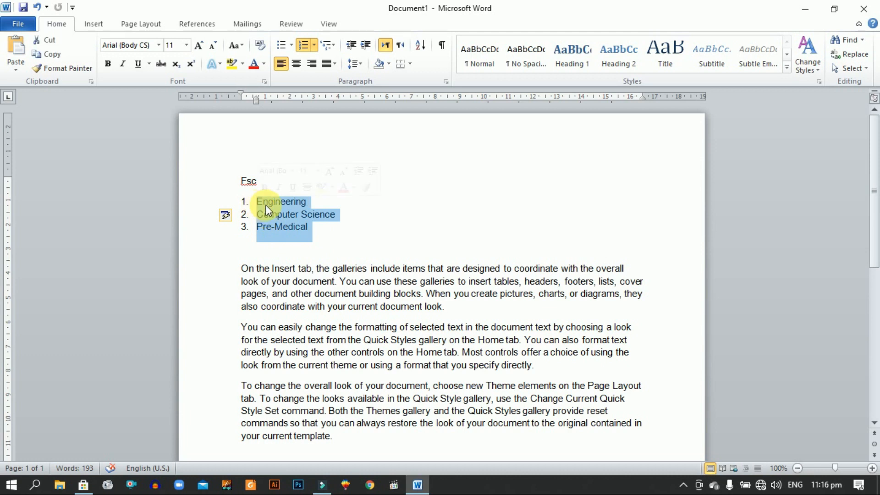
left_click(334, 45)
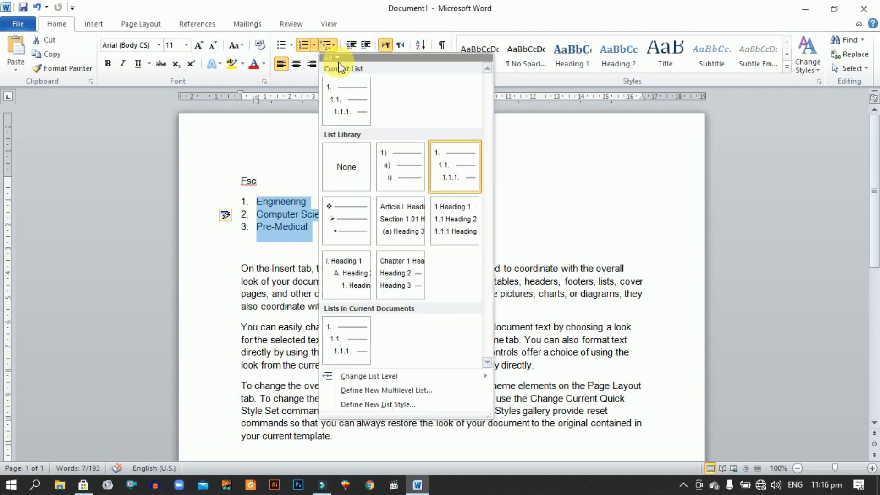
mouse_move(345, 95)
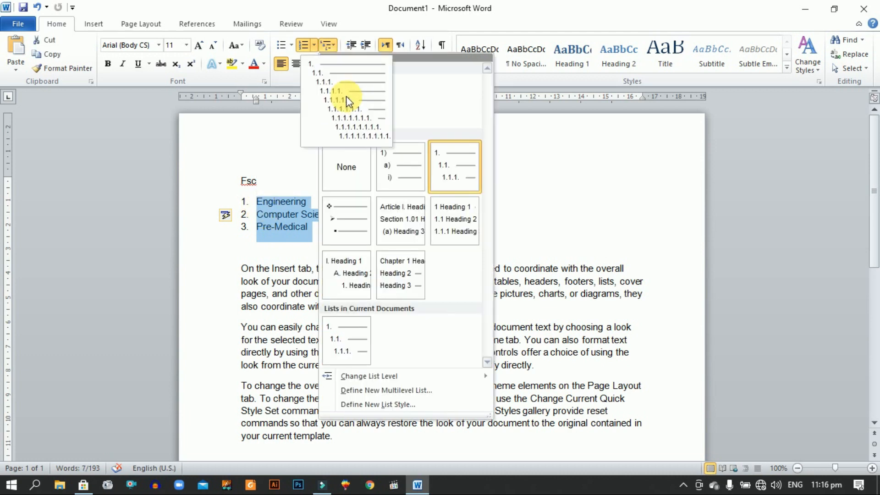
left_click(346, 95)
Step: Add the second-level items Physics, Chemistry and Mathematics under Engineering, followed by an unnumbered blank line
left_click(310, 211)
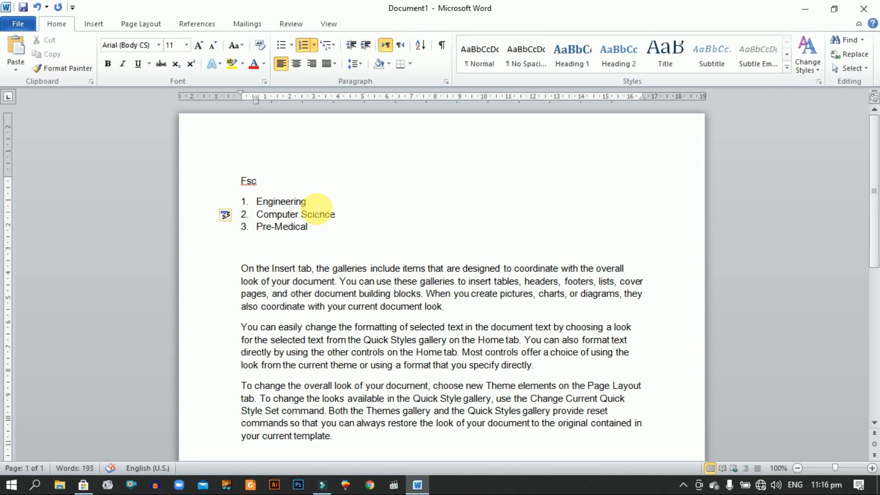
key("Return")
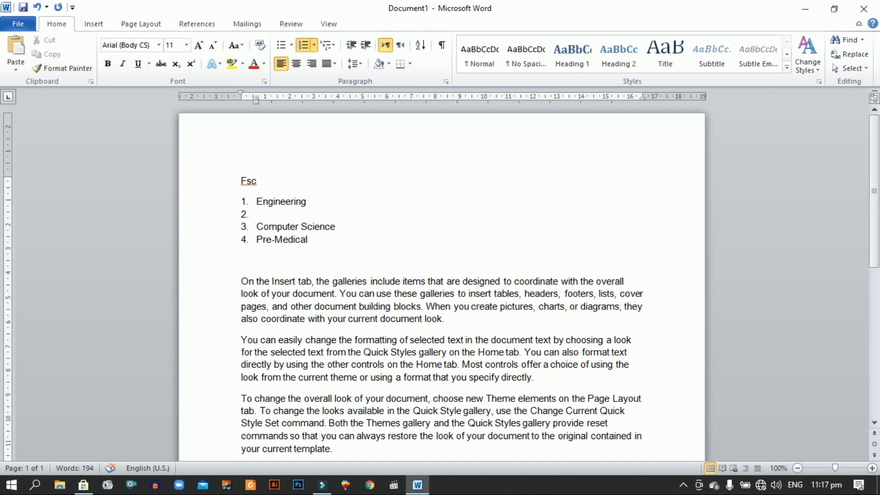
key("Tab")
type("Physics")
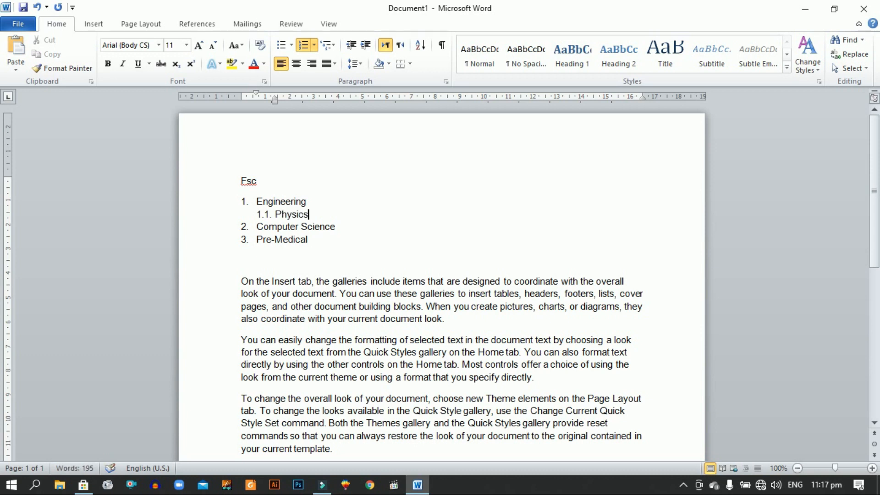
key("Return")
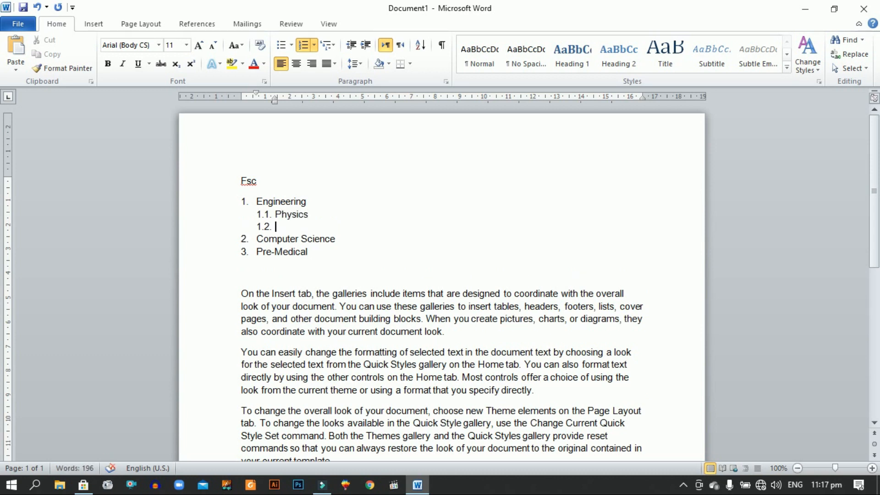
type("Chemistry")
key("Return")
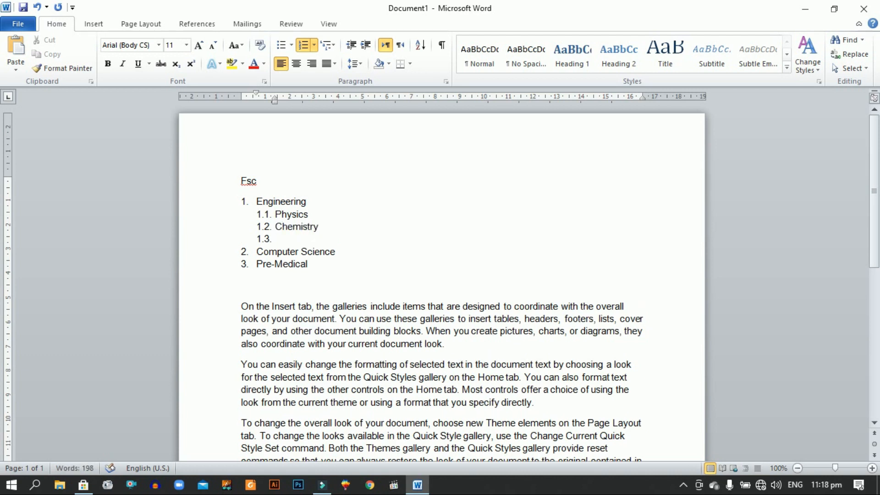
type("Mathematics")
key("Return")
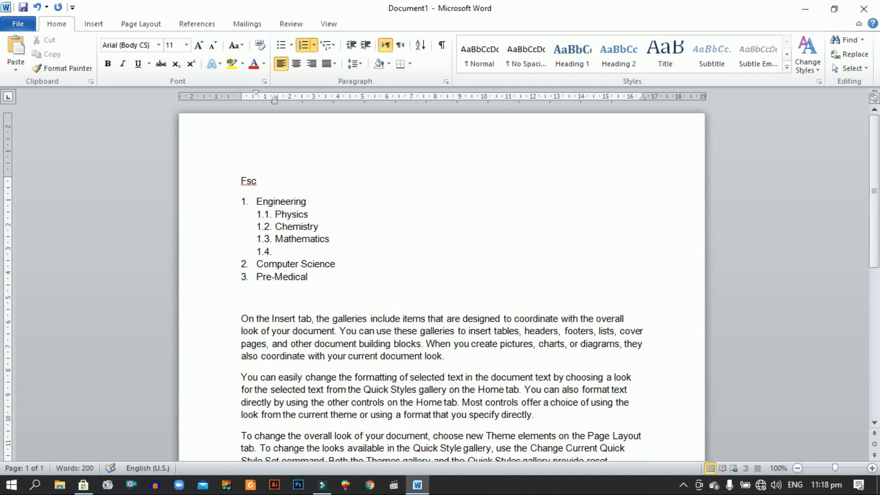
key("BackSpace")
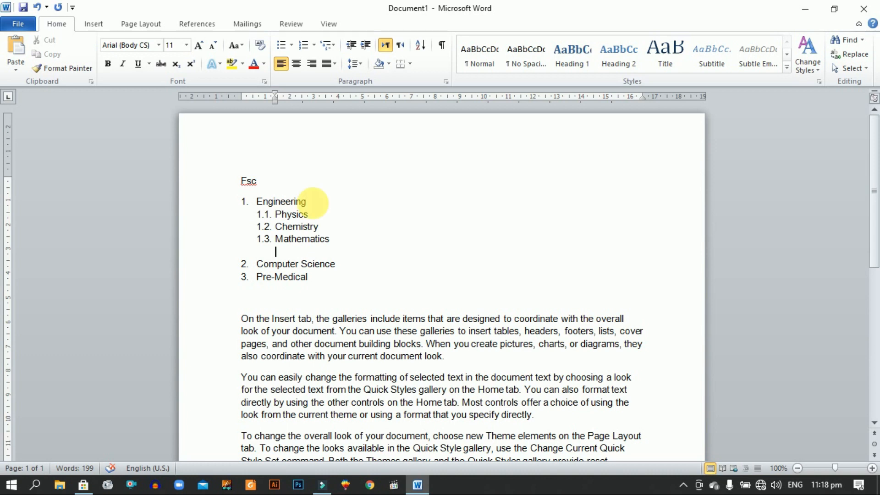
Step: Add the second-level items Computer, Physics and Mathematics under Computer Science, followed by an unnumbered blank line
left_click(348, 269)
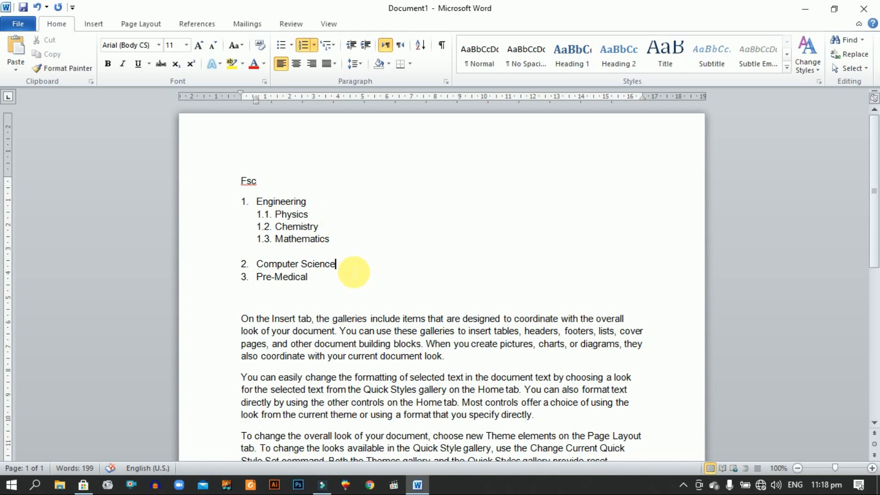
key("Return")
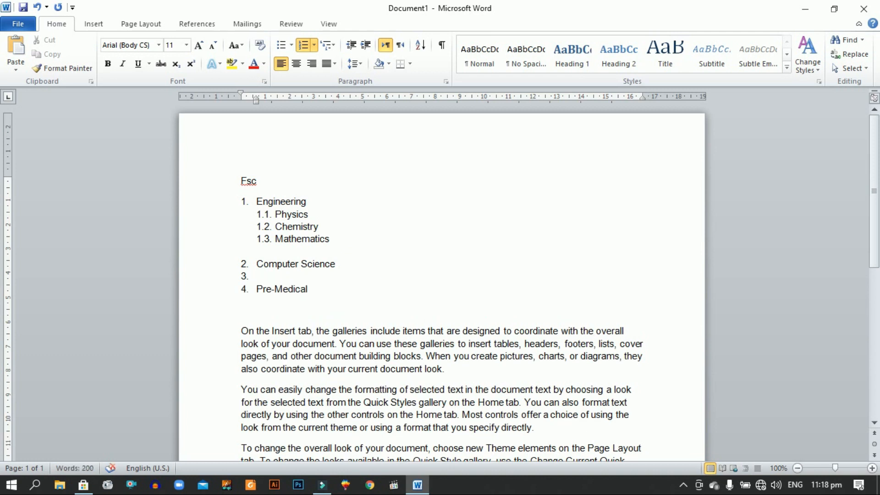
key("Tab")
type("Computer")
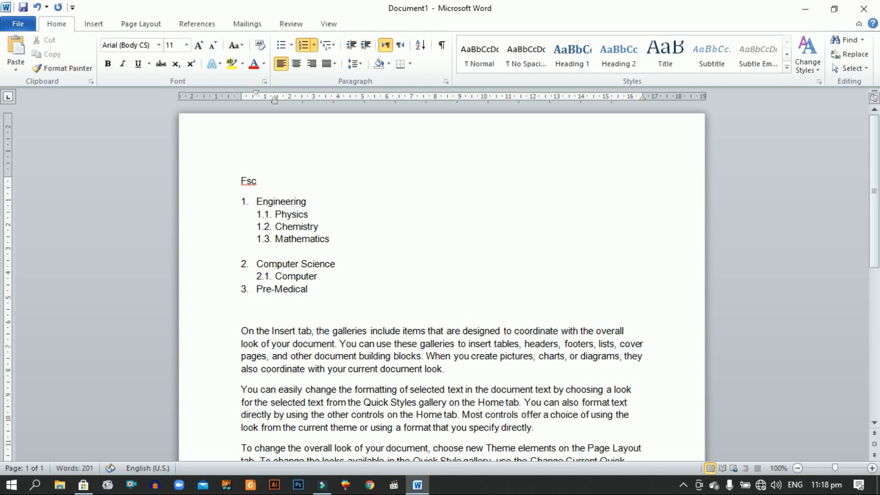
key("Return")
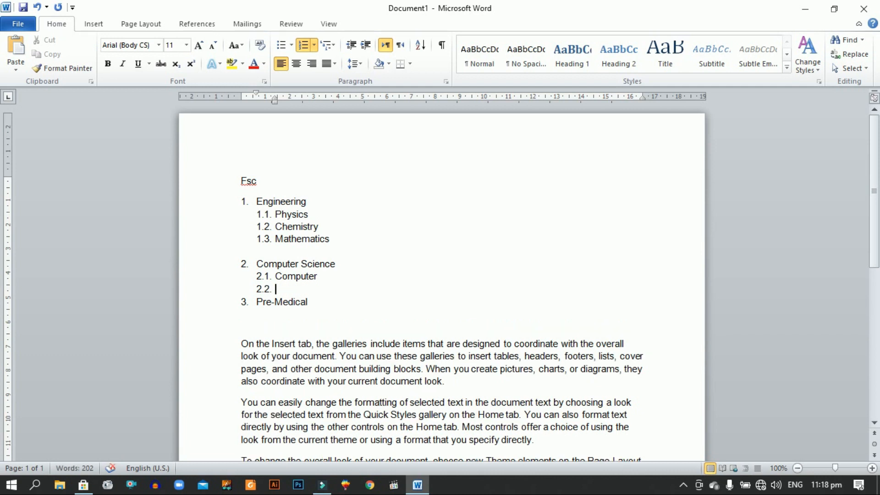
type("Physics")
key("Return")
type("mathematics")
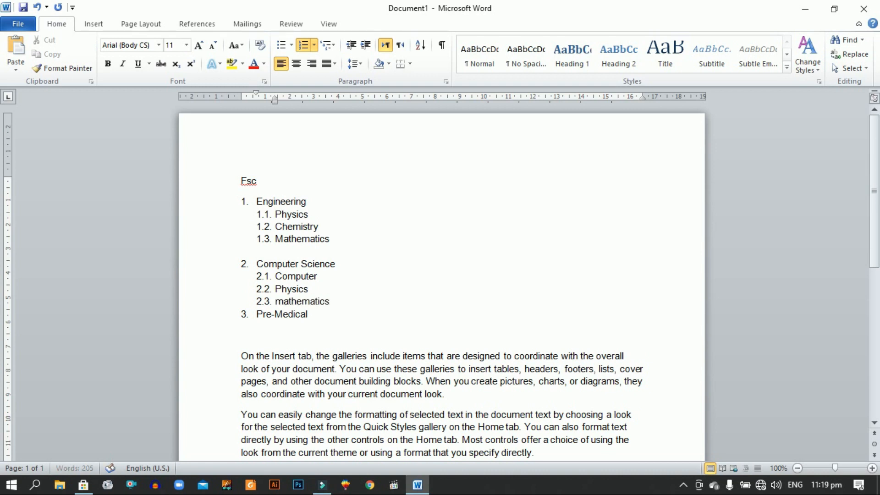
key("Return")
key("BackSpace")
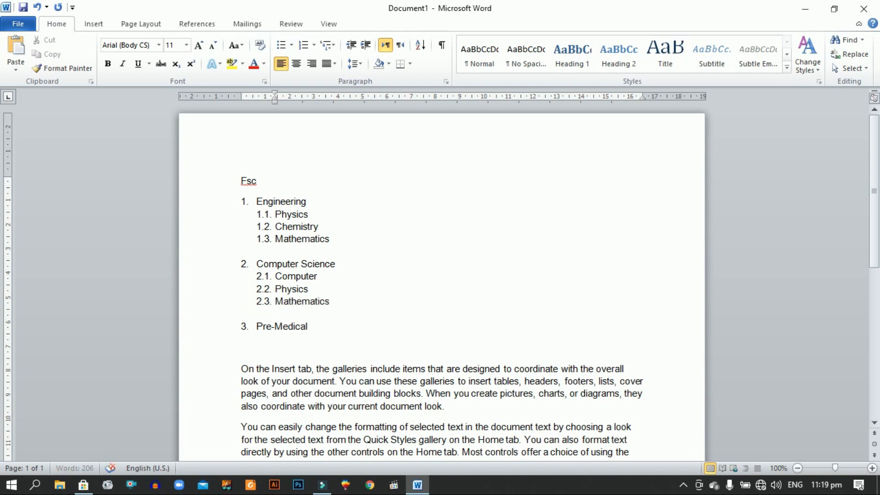
Step: Add the second-level items Bio, Chemistry and Physics under Pre-Medical, followed by an unnumbered blank line
left_click(308, 327)
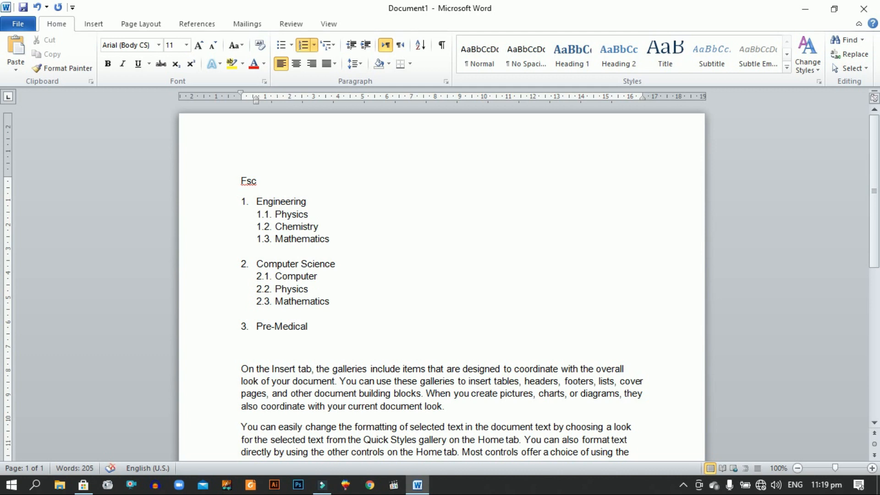
key("Return")
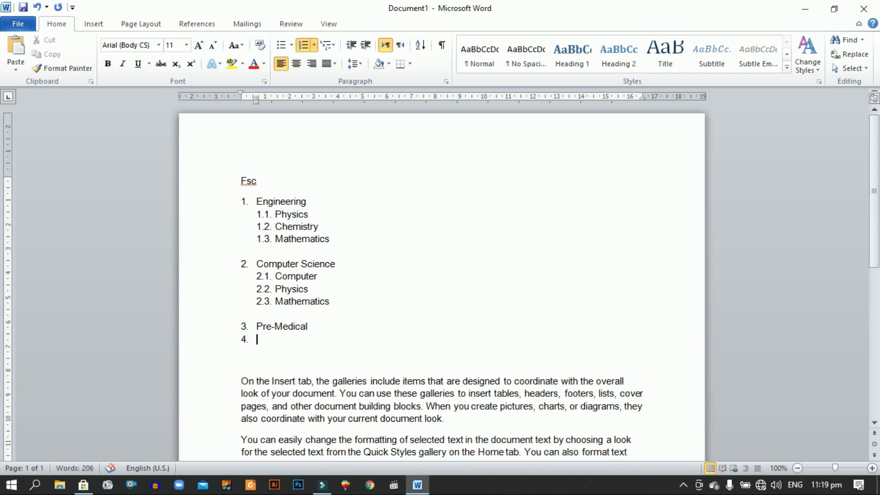
key("Tab")
type("Bio")
key("Return")
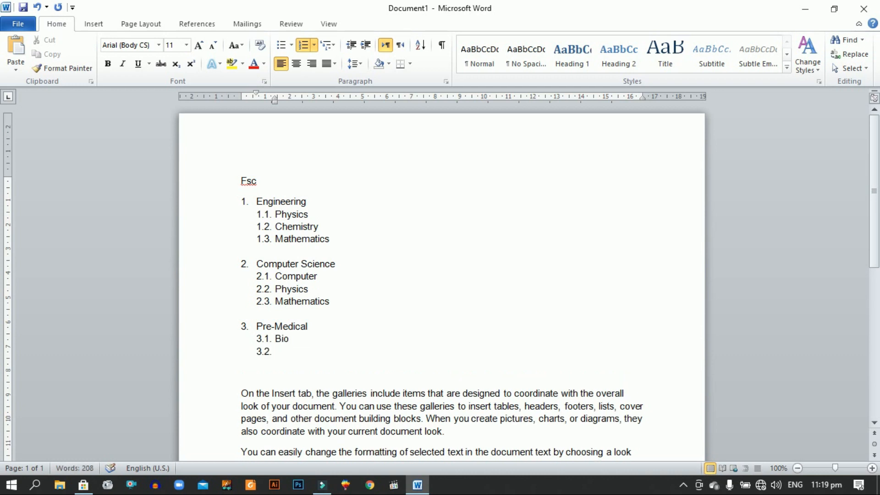
type("Chemistry")
key("Return")
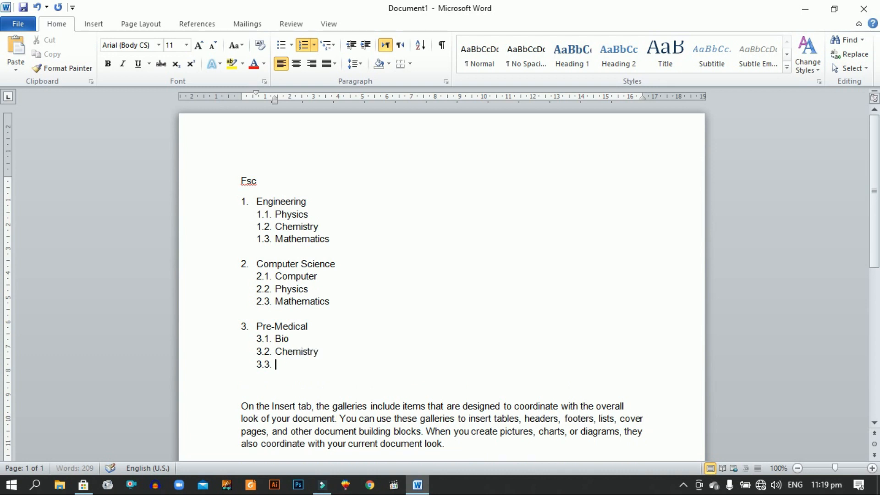
type("Physics")
key("Return")
key("BackSpace")
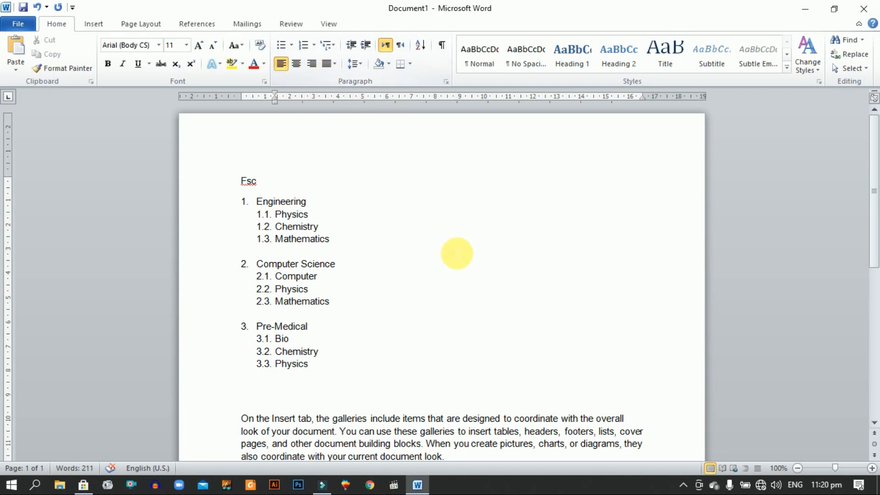
scroll(456, 252, "down", 7)
scroll(456, 255, "down", 1)
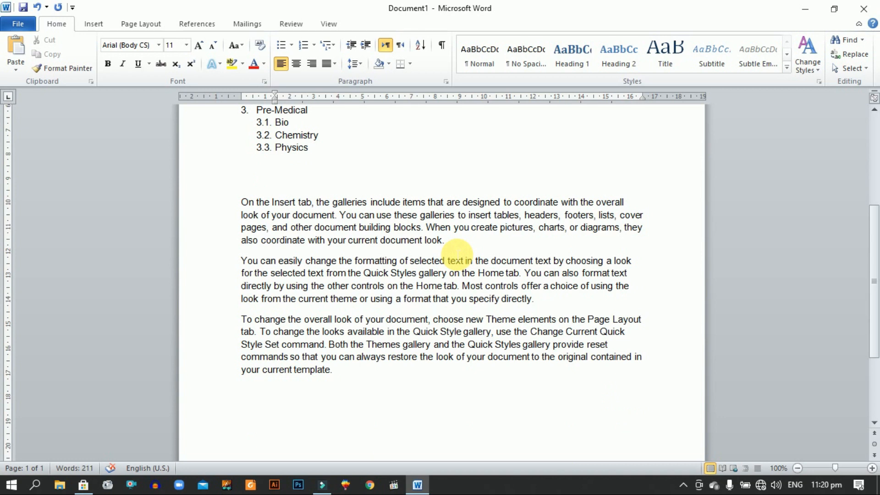
Step: Right-align the three sample paragraphs and return them to left alignment
left_click_drag(337, 372, 244, 206)
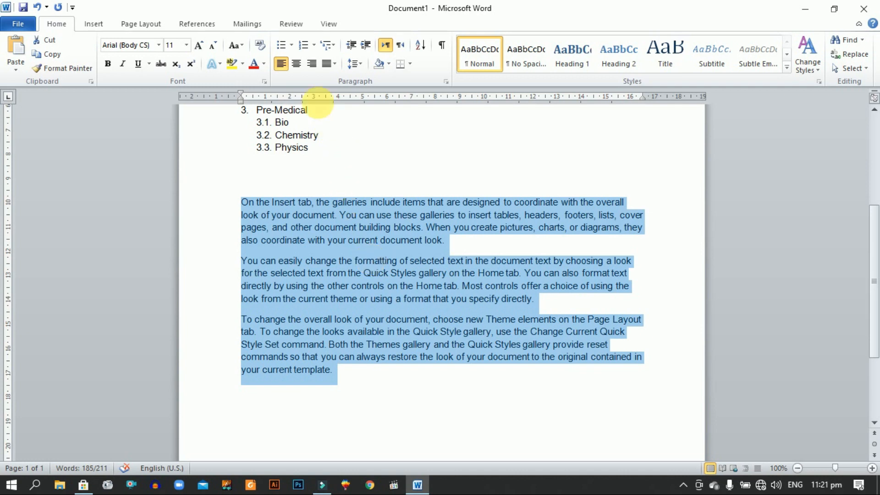
left_click(313, 65)
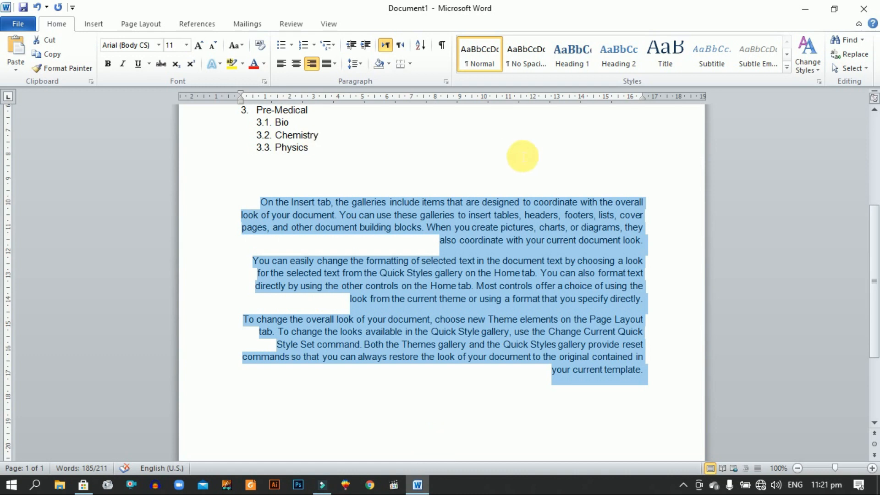
left_click(281, 64)
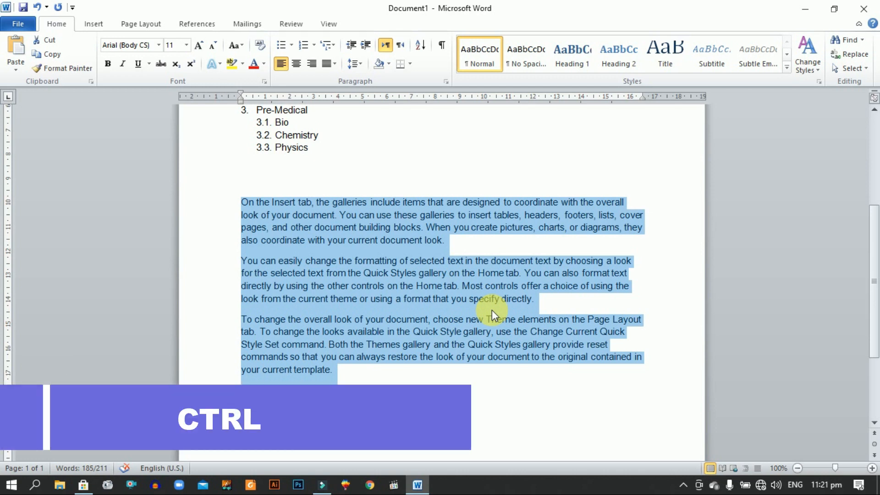
key("ctrl+l")
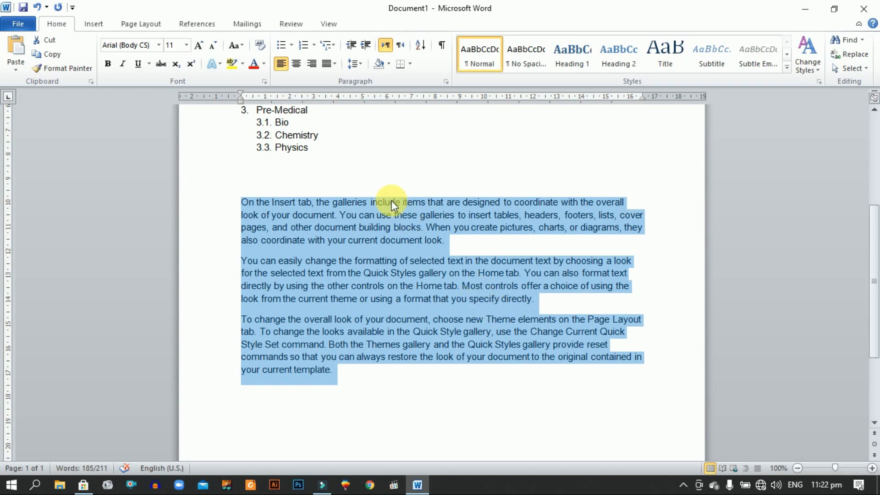
Step: Center the three sample paragraphs, and finally set their alignment to Justify
left_click(297, 67)
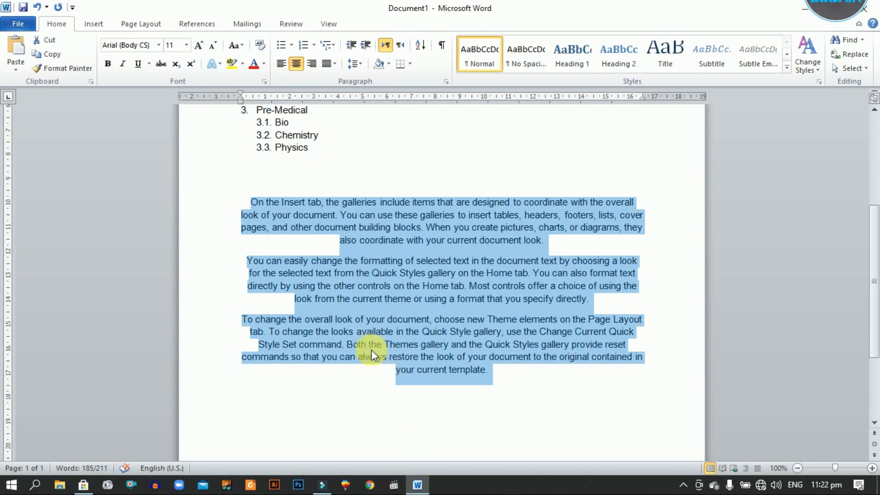
left_click(330, 68)
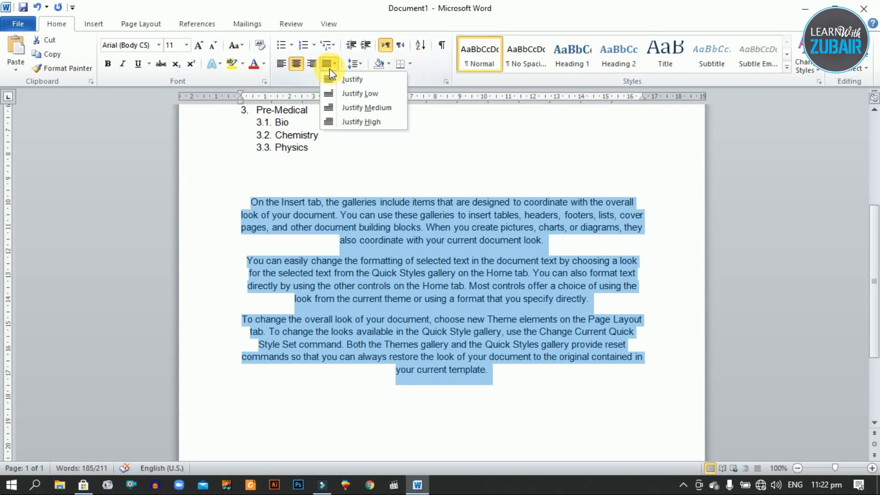
left_click(336, 79)
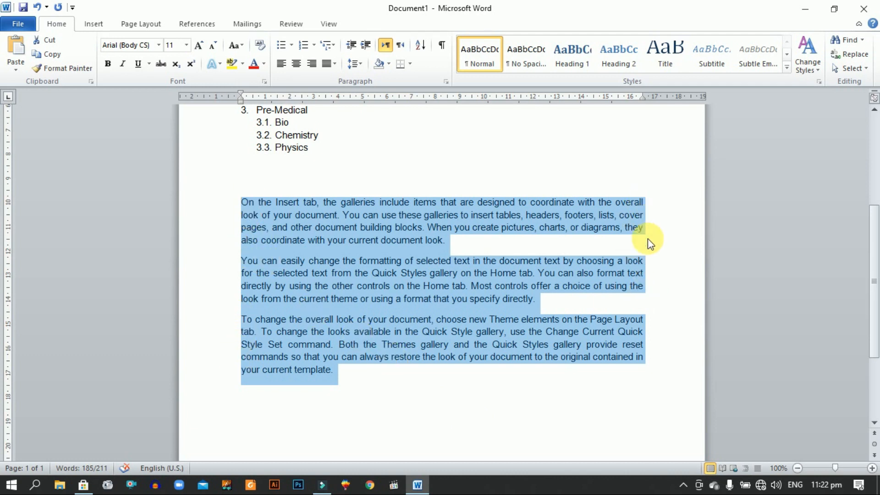
key("ctrl+j")
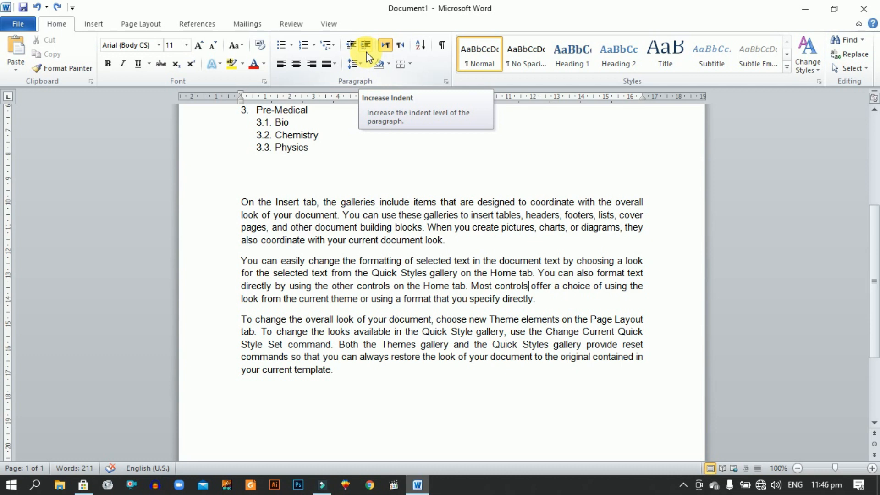
Step: Increase the indent of the first sample paragraph repeatedly until it starts at about 10 cm on the ruler
left_click_drag(242, 204, 448, 243)
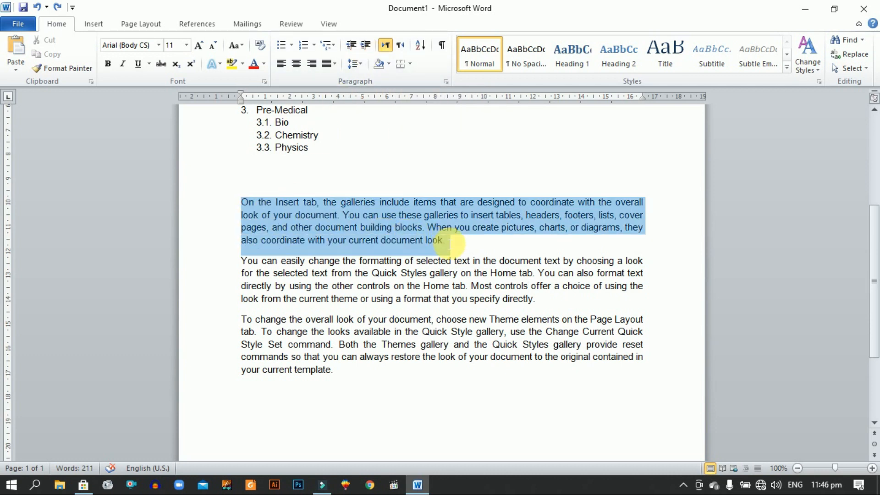
left_click(367, 46)
left_click(367, 46)
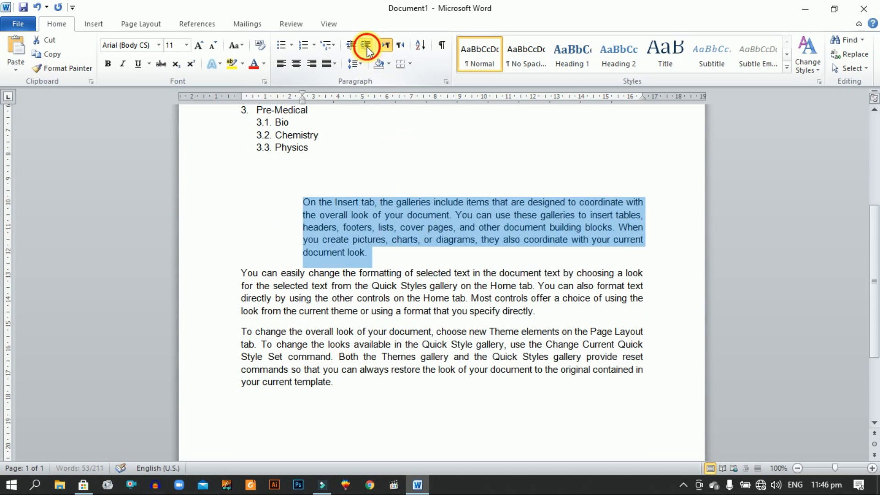
left_click(367, 46)
left_click(366, 45)
left_click(366, 46)
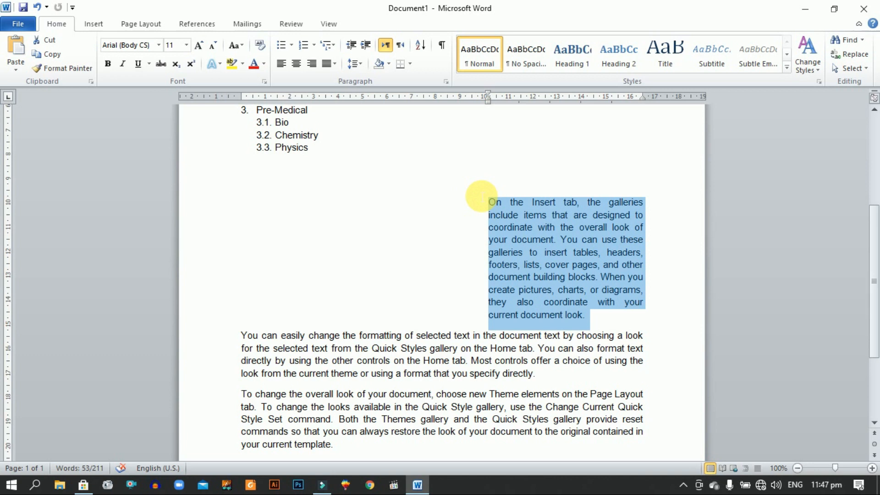
Step: Decrease the indent of the first sample paragraph level by level until it is back at the left margin
left_click(350, 45)
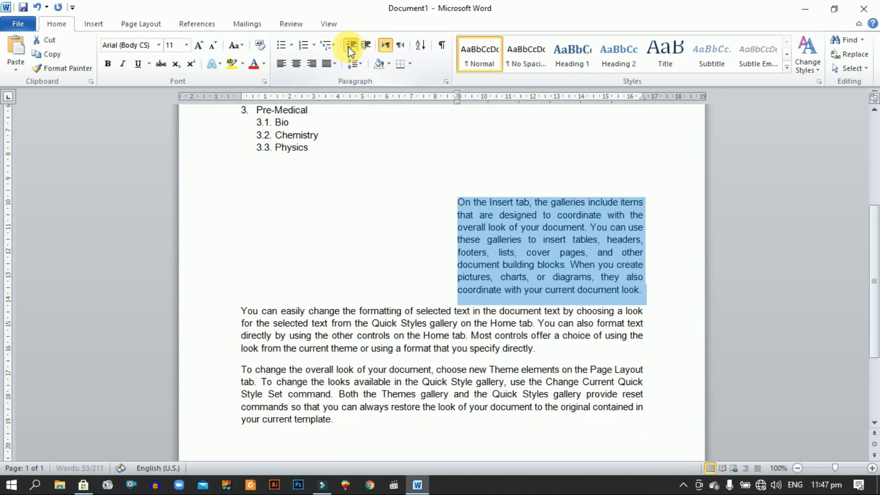
left_click(351, 46)
left_click(350, 46)
left_click(350, 46)
left_click(351, 46)
left_click(350, 45)
left_click(350, 46)
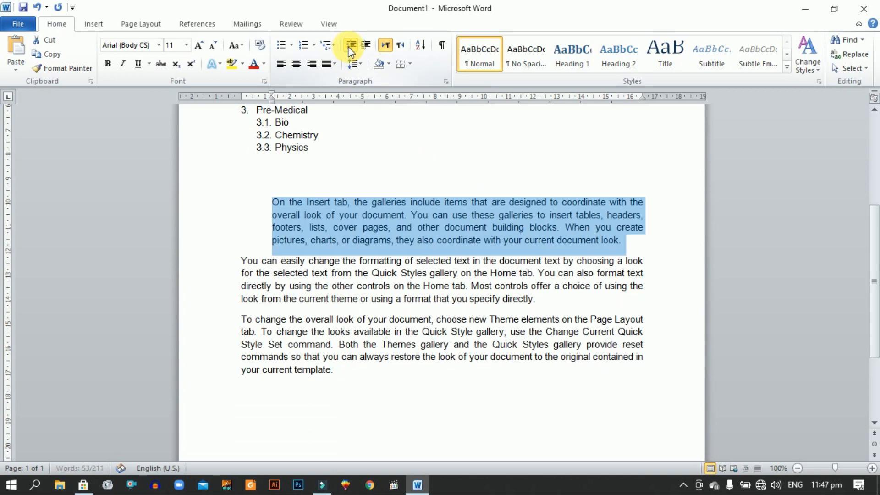
left_click(350, 46)
left_click(350, 46)
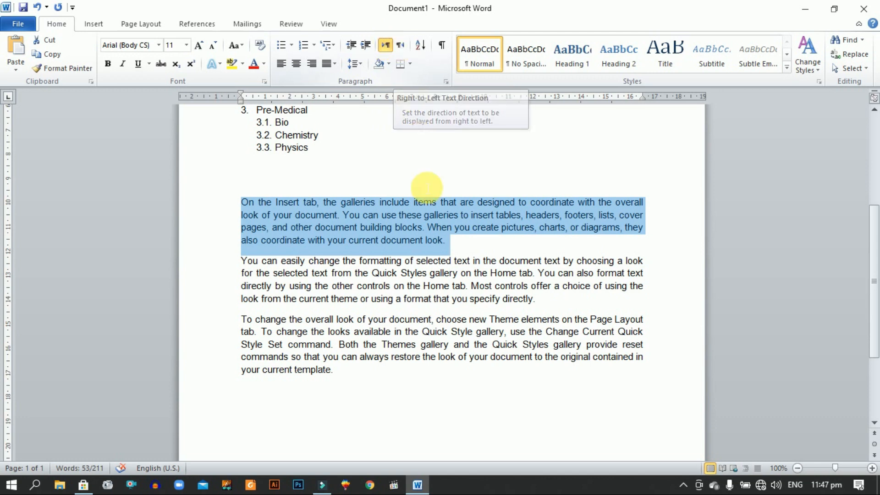
left_click(447, 247)
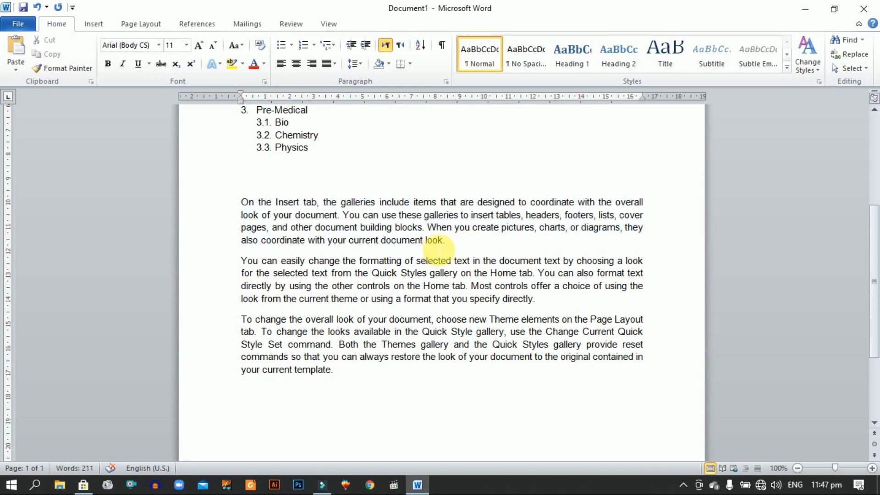
Step: Set the text direction of the first sample paragraph to right-to-left and examine its last line
left_click_drag(450, 248, 255, 214)
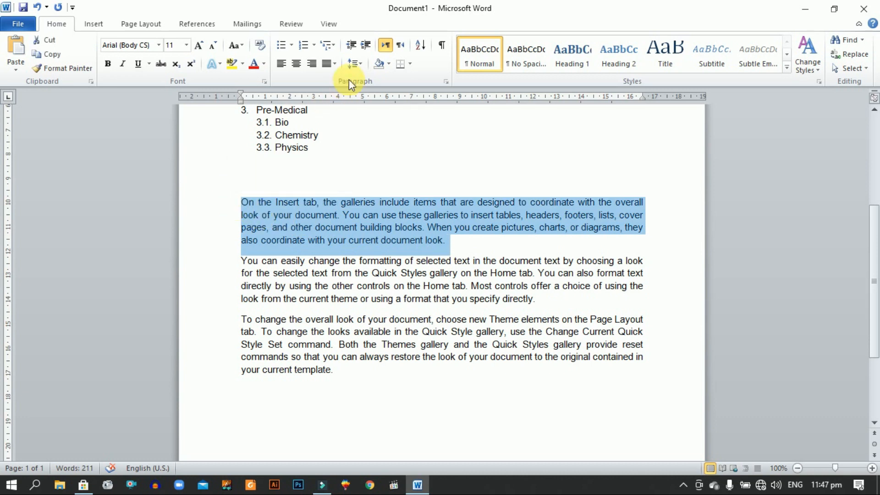
left_click(399, 48)
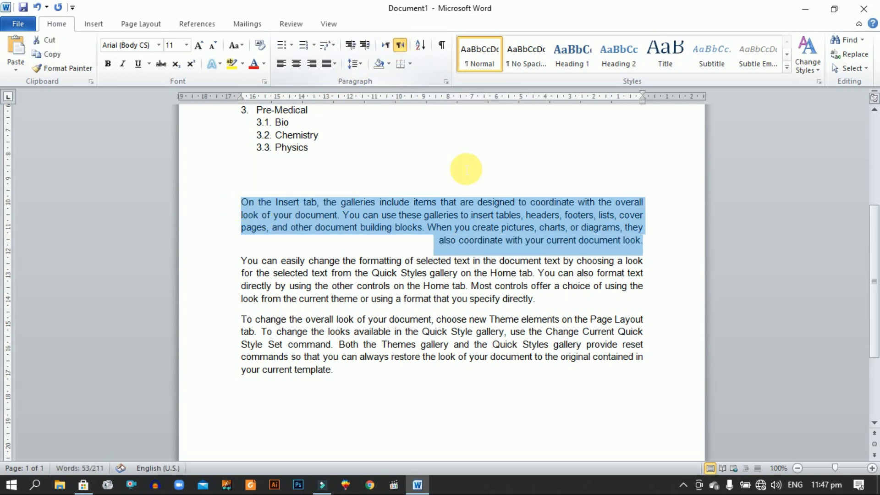
left_click(513, 240)
left_click_drag(654, 239, 614, 243)
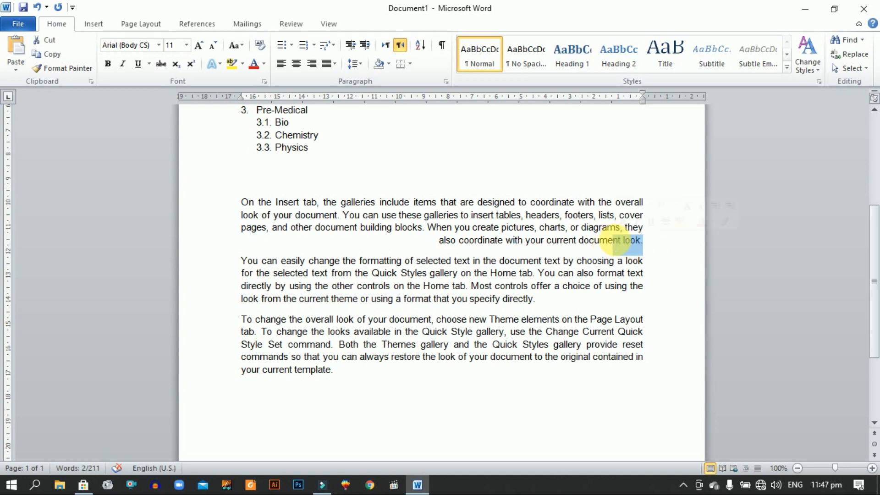
left_click(644, 241)
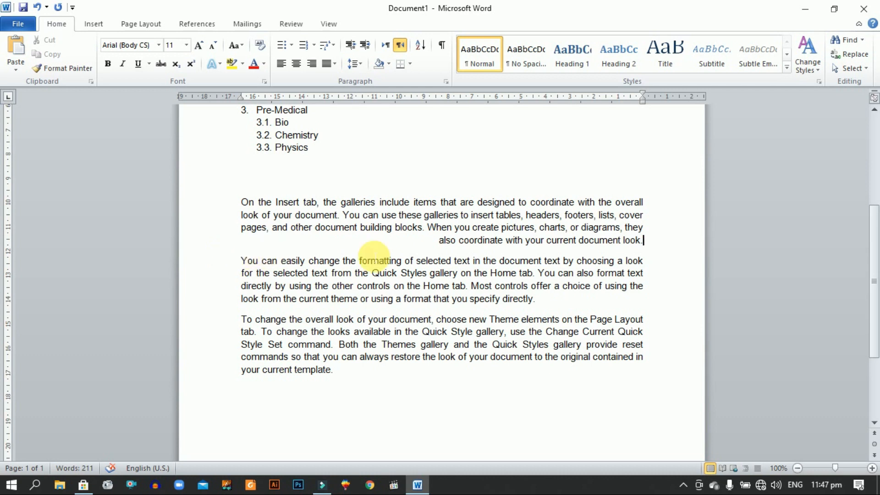
Step: Set the first sample paragraph's text direction back to left-to-right
left_click_drag(622, 242, 243, 182)
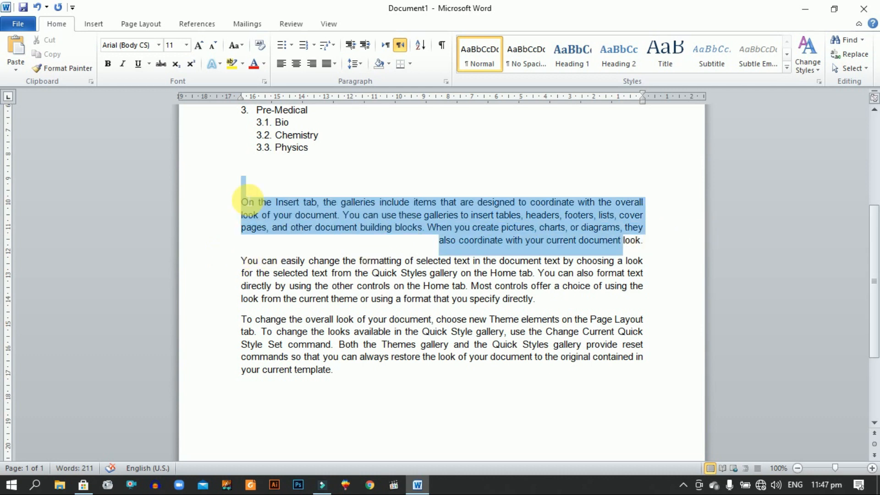
left_click(389, 48)
left_click(477, 251)
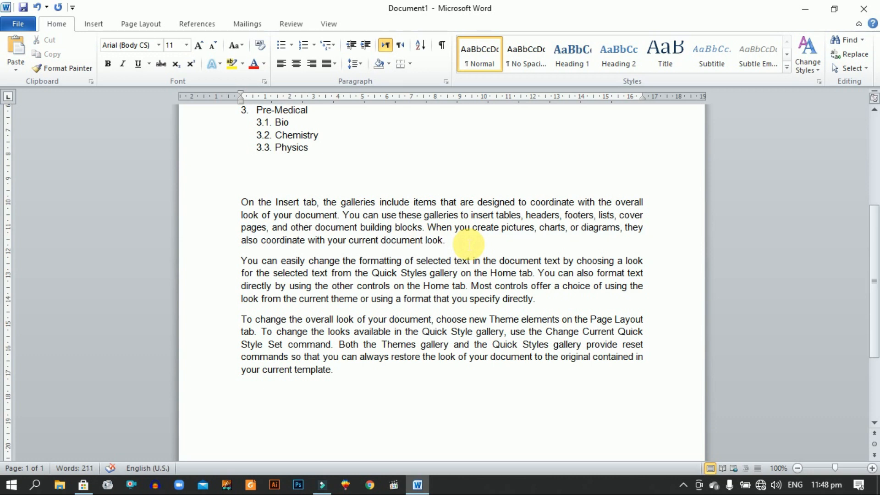
Step: Set the line spacing of the first sample paragraph to 1.0
left_click_drag(469, 244, 242, 200)
left_click(353, 64)
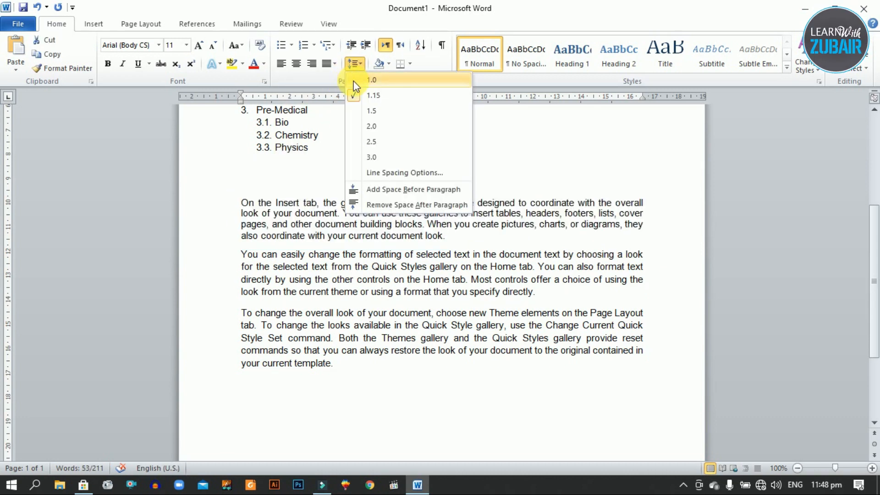
left_click(354, 82)
left_click(345, 280)
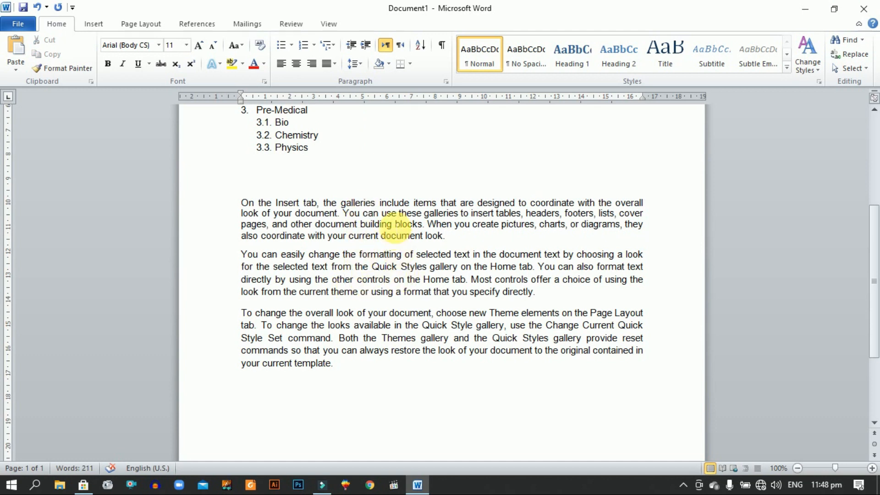
left_click(444, 236)
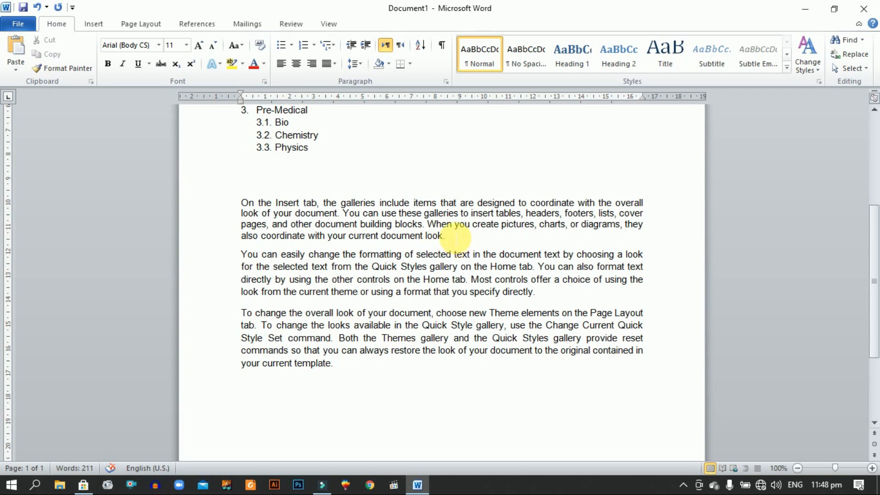
Step: Set the line spacing of the first sample paragraph to 1.5
triple_click(454, 236)
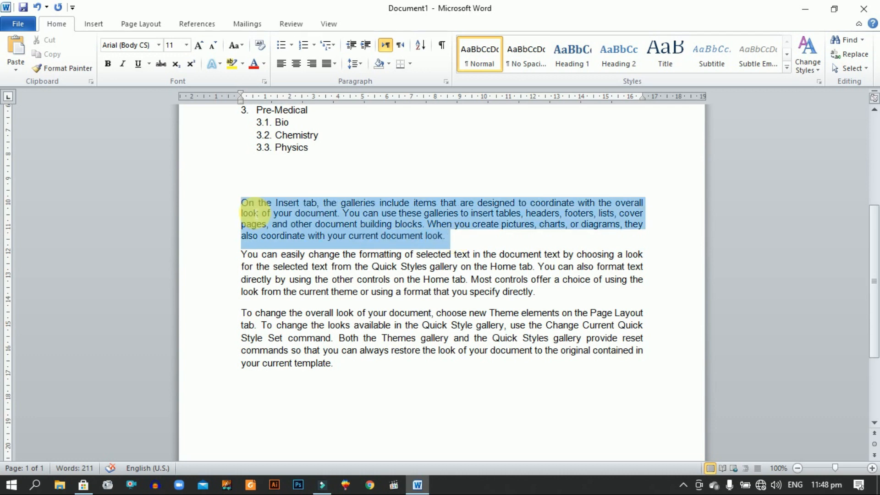
left_click(352, 64)
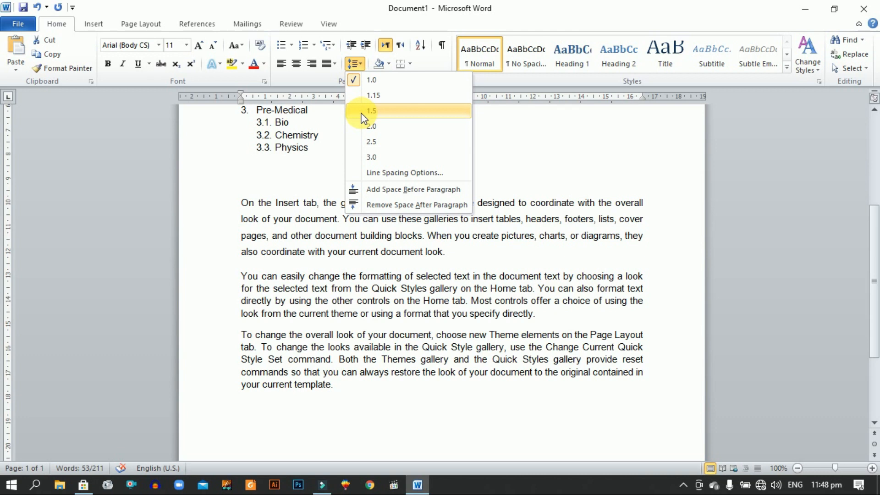
left_click(362, 113)
left_click(448, 255)
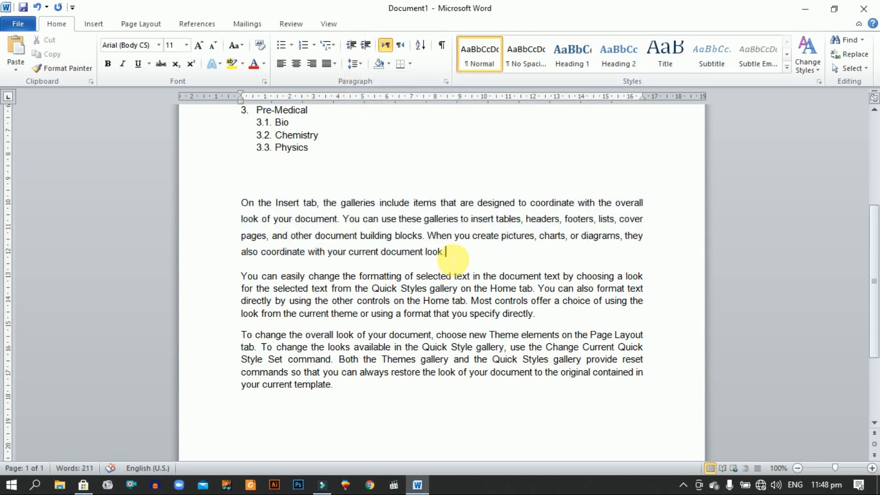
left_click(438, 252)
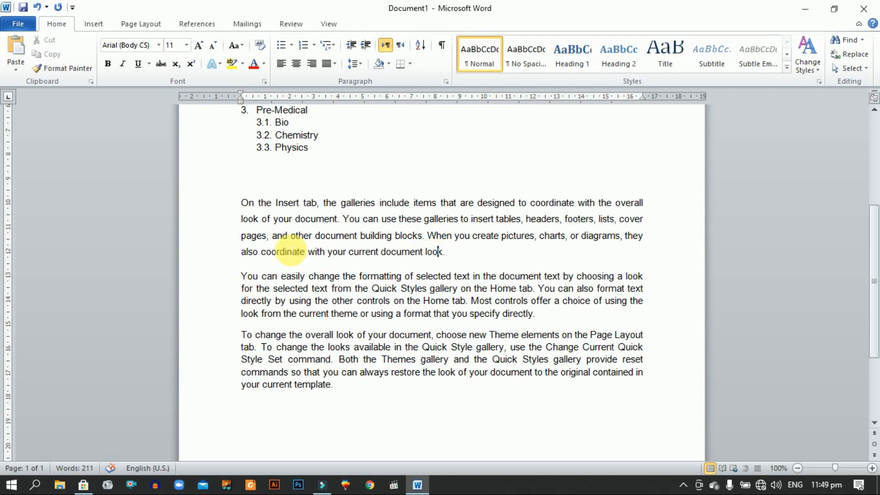
Step: Remove the space after the first two sample paragraphs
left_click_drag(242, 203, 549, 321)
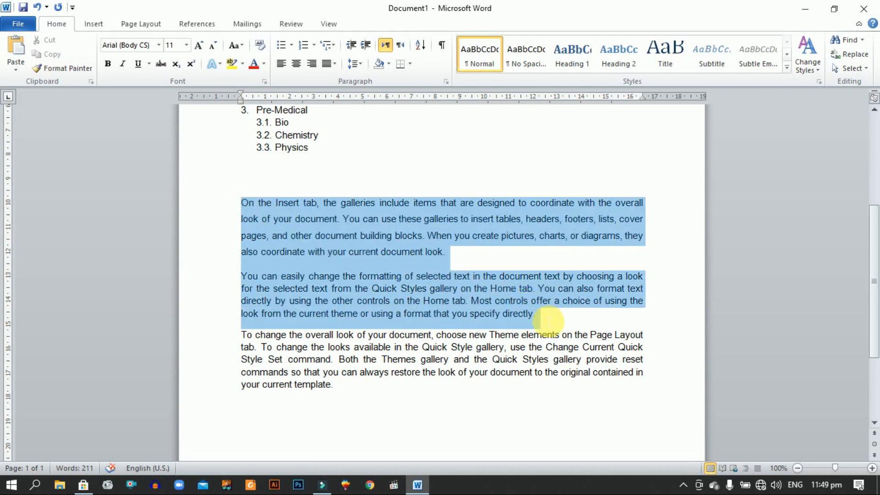
left_click(354, 64)
left_click(394, 205)
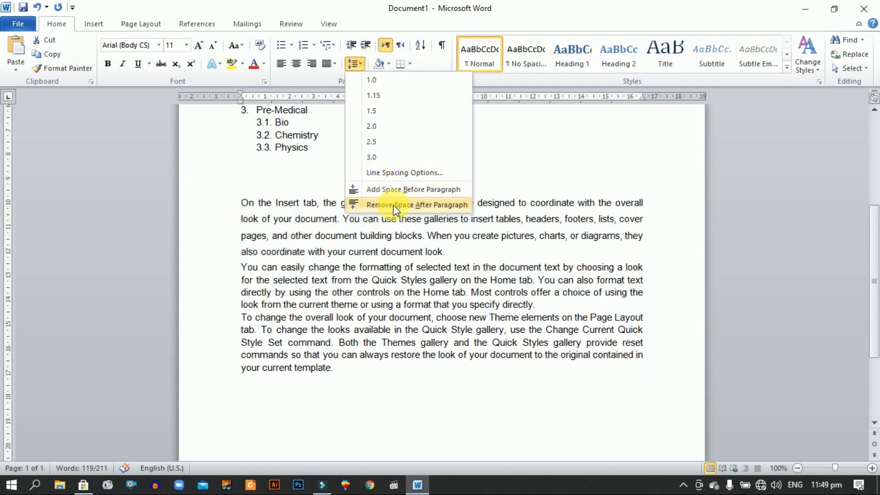
left_click(422, 205)
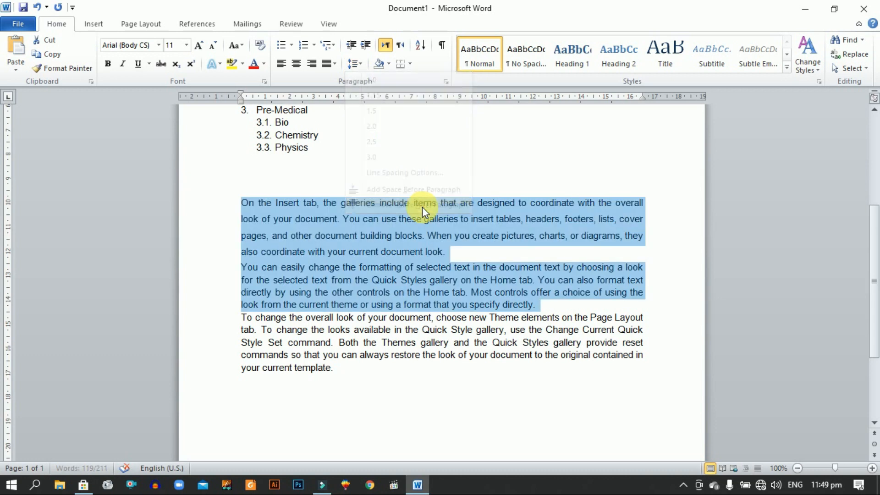
left_click(470, 252)
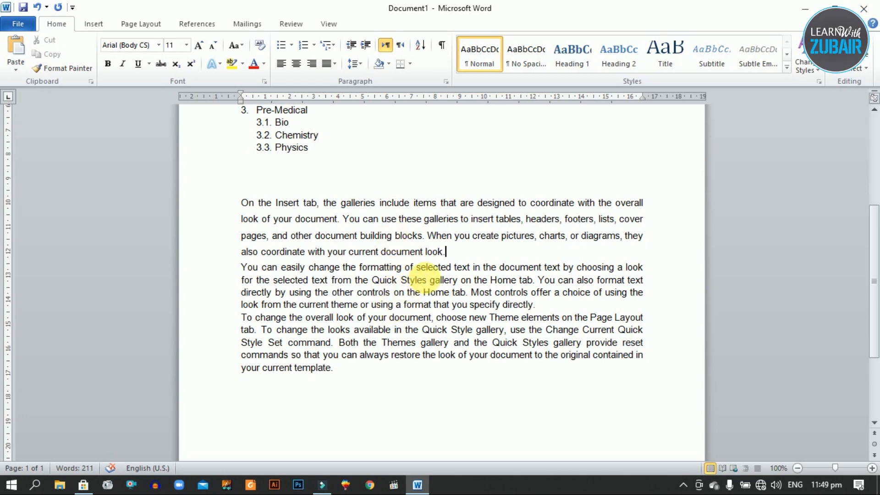
Step: Add space after the first two sample paragraphs
left_click(546, 307)
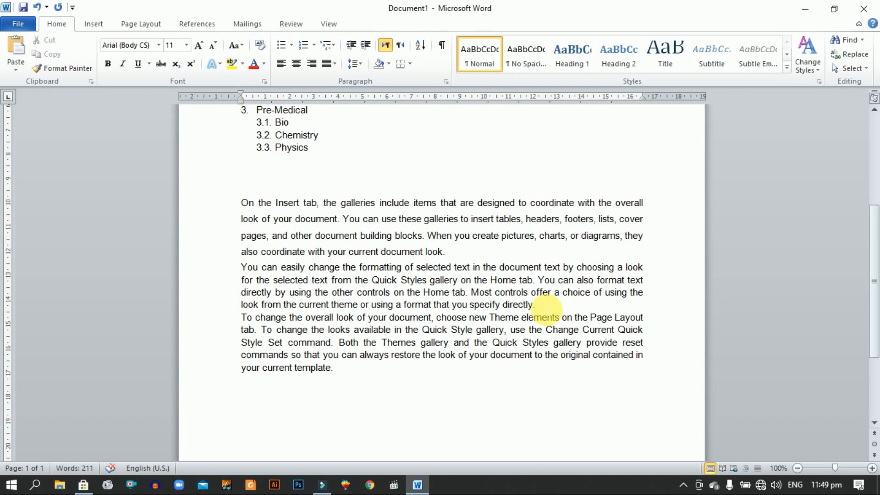
left_click_drag(546, 306, 239, 206)
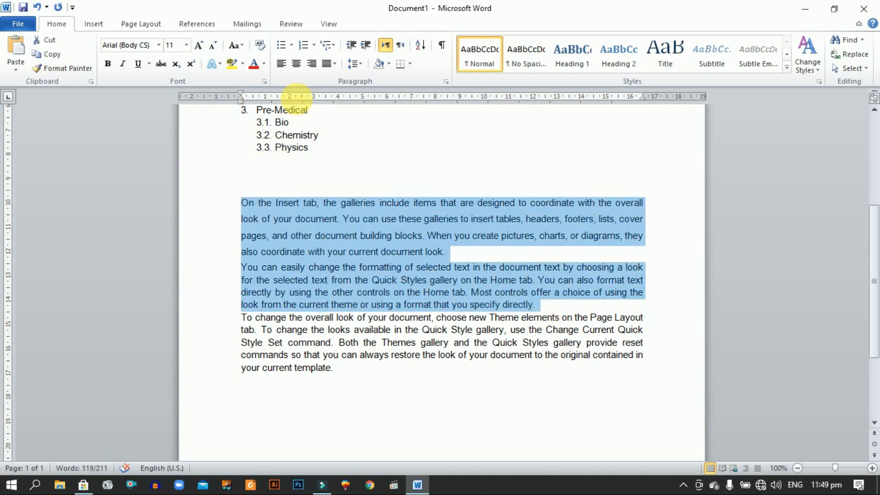
left_click(359, 64)
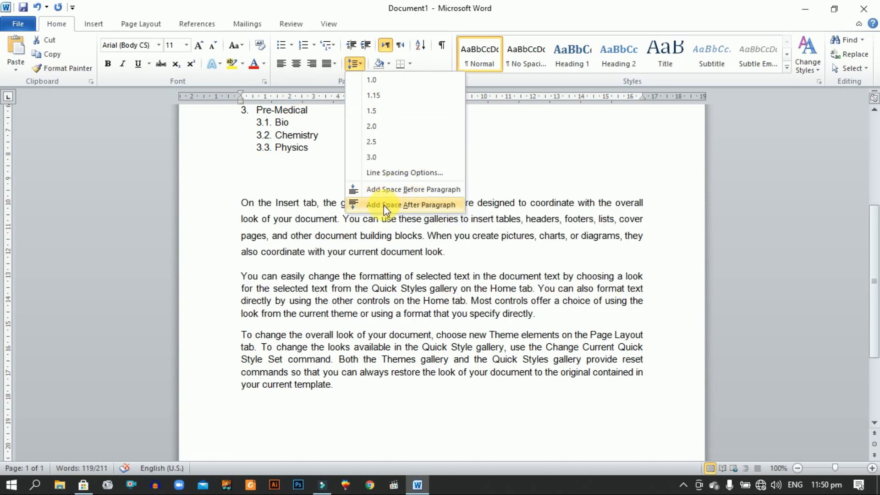
left_click(416, 207)
left_click(550, 314)
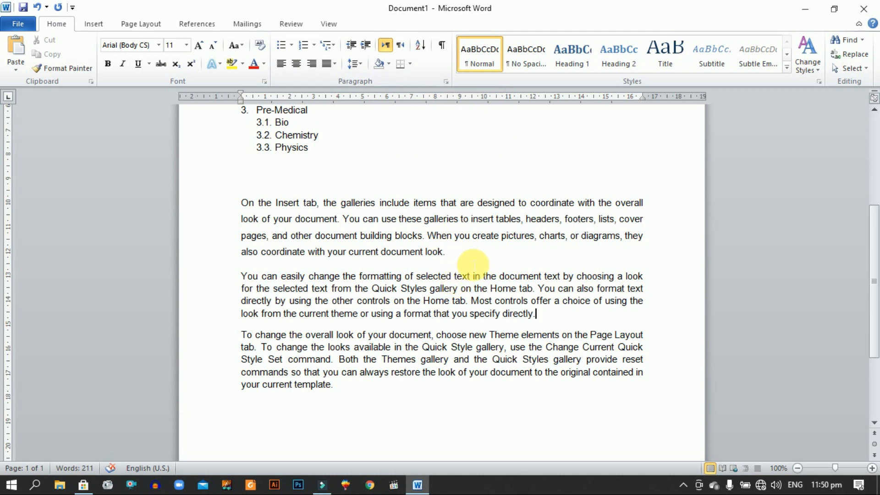
Step: Shade all three sample paragraphs with the standard yellow color
left_click_drag(536, 315, 503, 314)
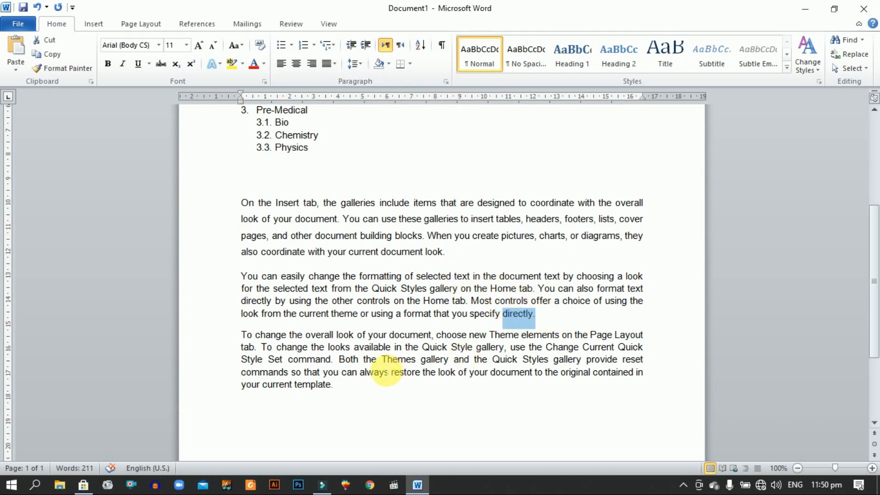
left_click(350, 390)
mouse_move(363, 401)
left_mouse_down()
mouse_move(294, 360)
mouse_move(247, 204)
left_mouse_up()
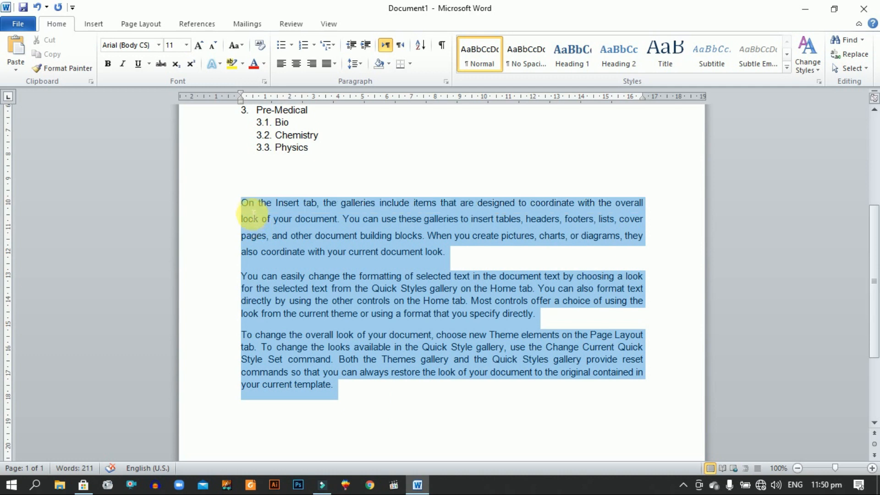
left_click(388, 64)
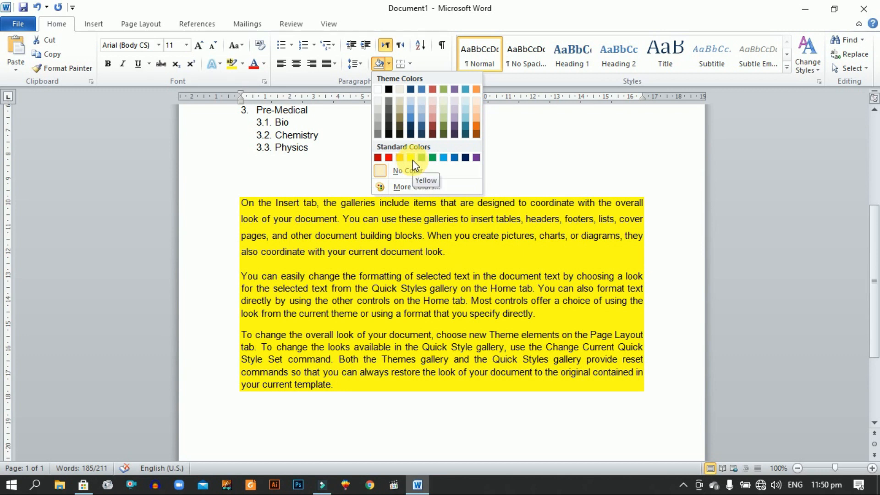
left_click(411, 158)
left_click(281, 177)
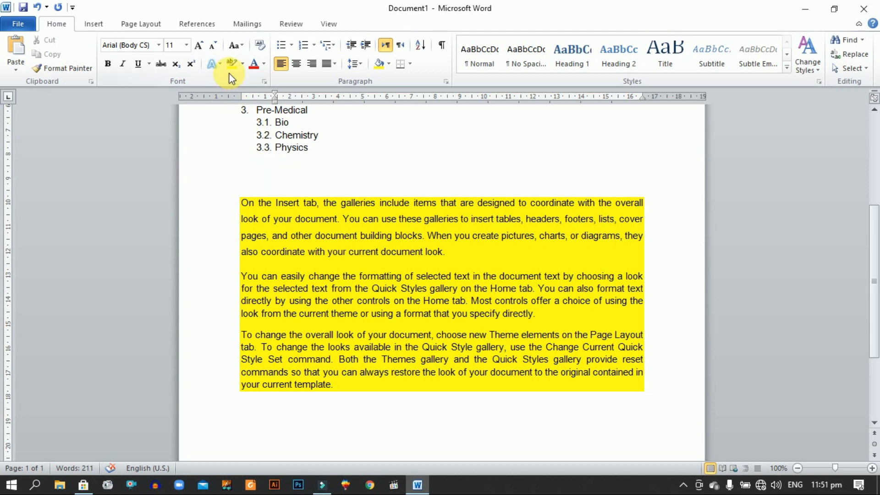
Step: Highlight the Pre-Medical item and its three sub-items (Bio, Chemistry, Physics) in yellow
scroll(354, 200, "up", 1)
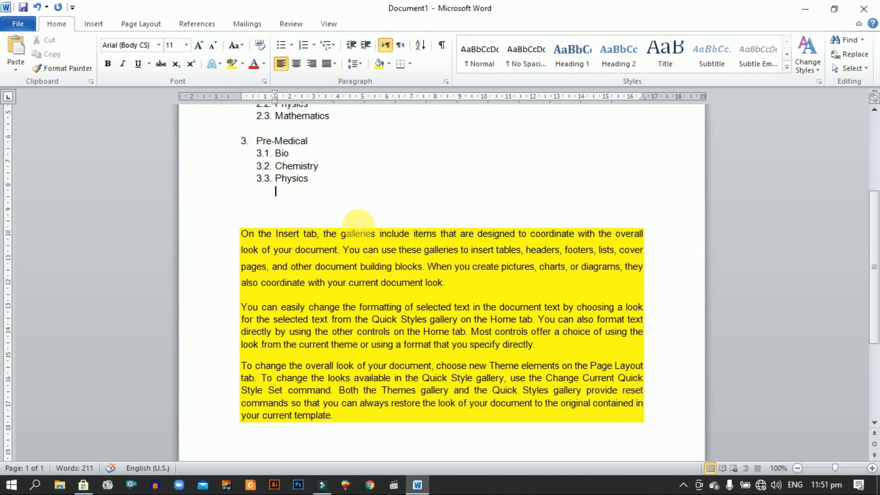
scroll(359, 223, "up", 1)
left_click_drag(321, 212, 252, 177)
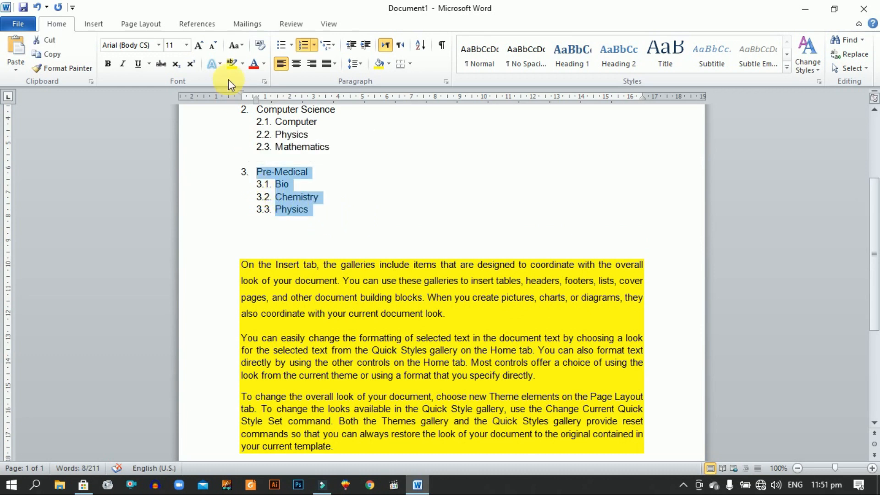
left_click(232, 65)
left_click(330, 176)
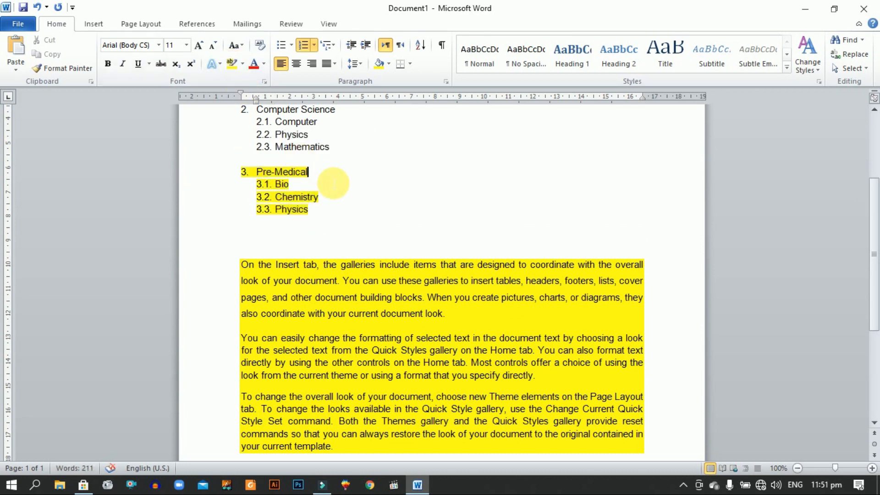
left_click_drag(333, 196, 277, 200)
left_click(321, 213)
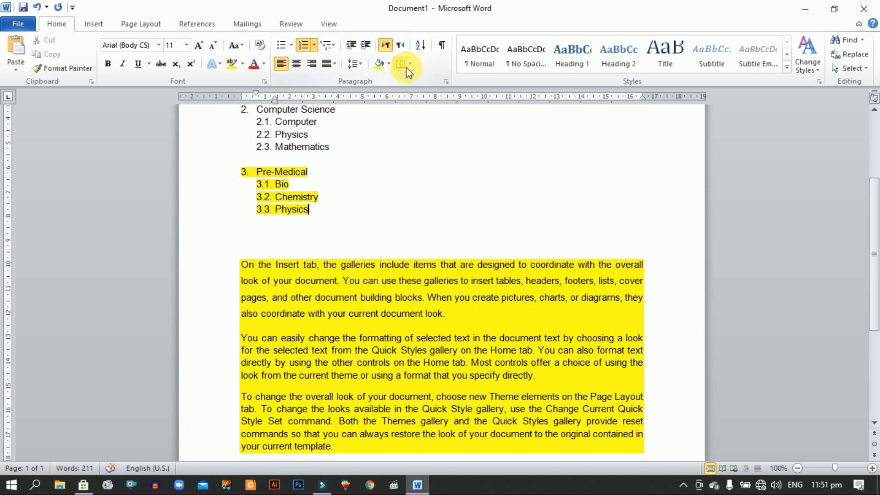
Step: Apply outside borders around the three yellow-shaded sample paragraphs
scroll(387, 220, "down", 1)
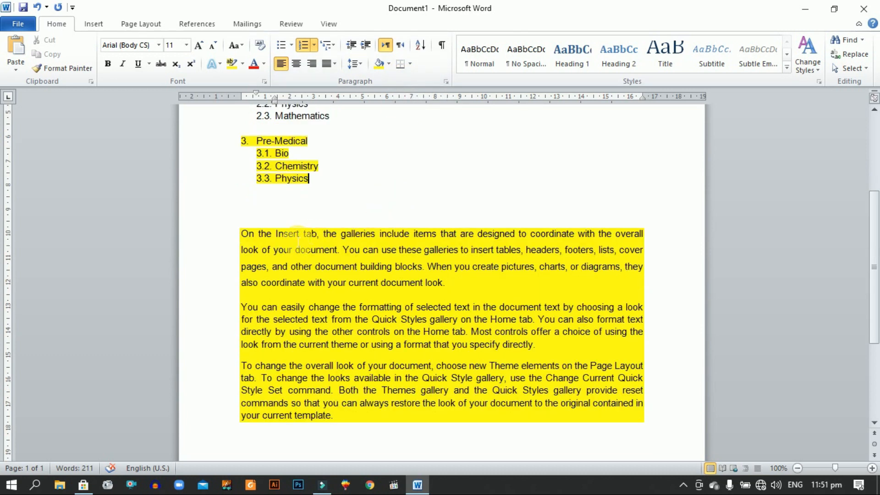
left_click_drag(241, 234, 382, 428)
left_click(412, 64)
left_click(372, 270)
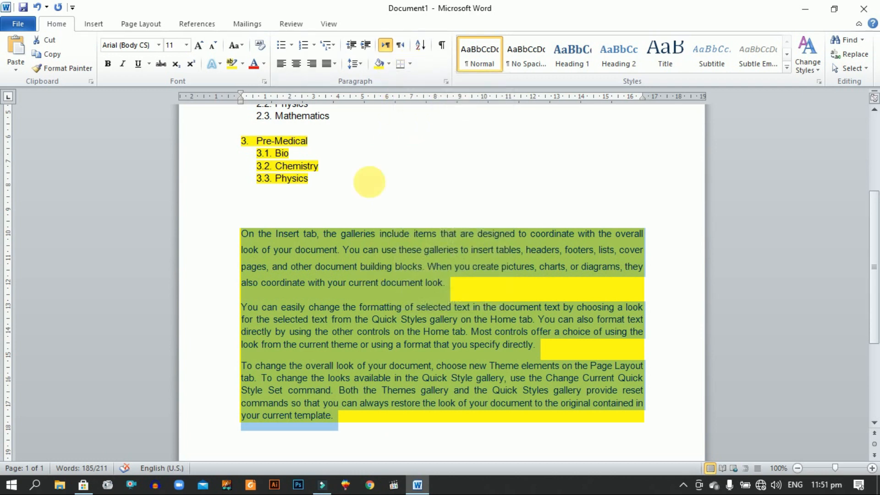
left_click(412, 64)
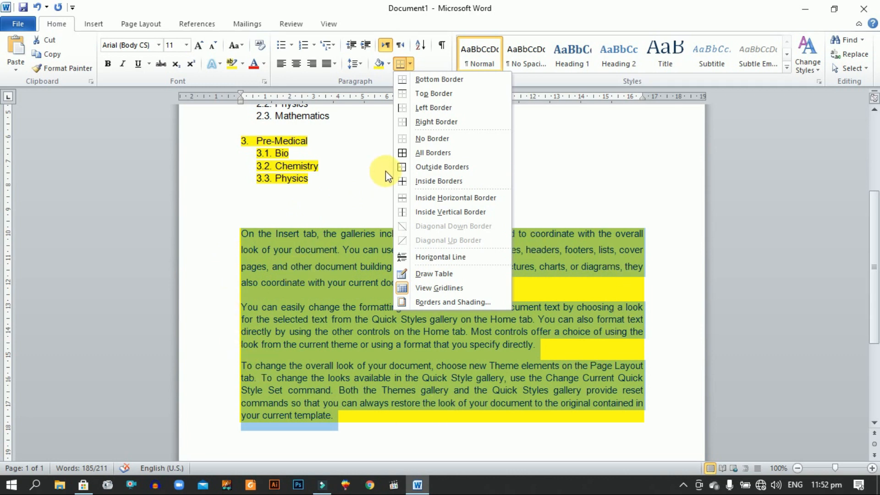
left_click(466, 168)
left_click(476, 308)
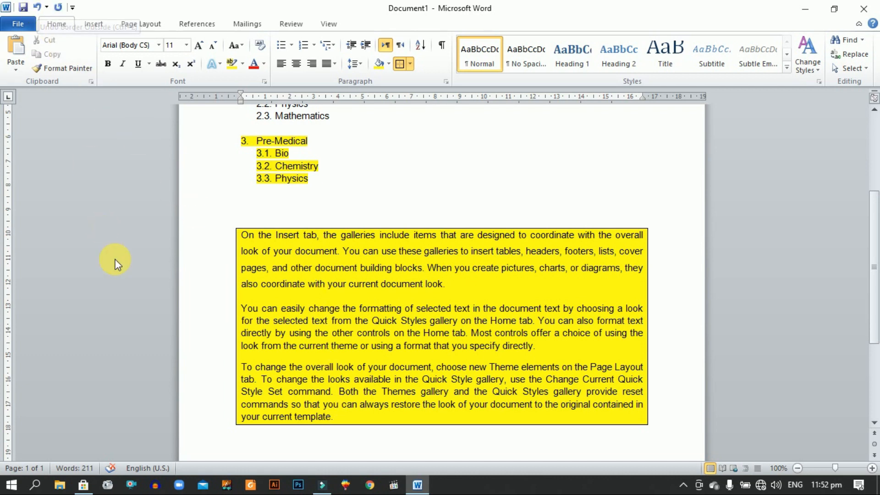
Step: Undo the outside border on the sample paragraphs and redo it
left_click(38, 7)
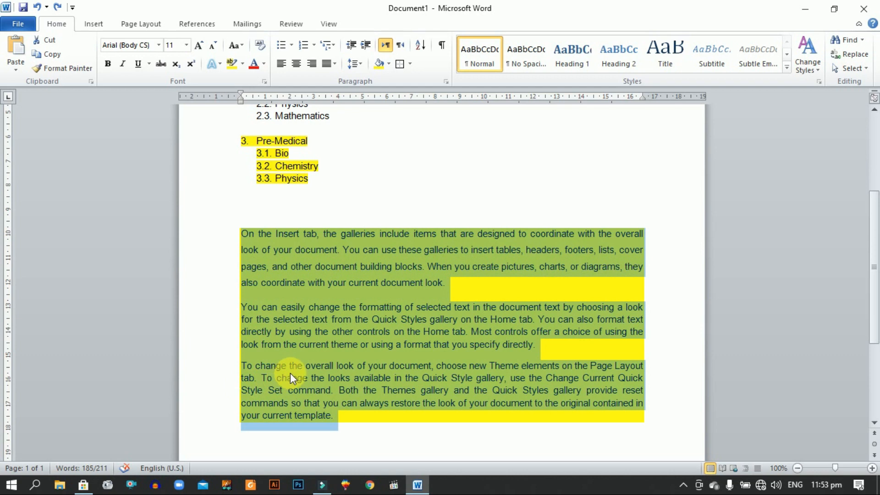
left_click(57, 10)
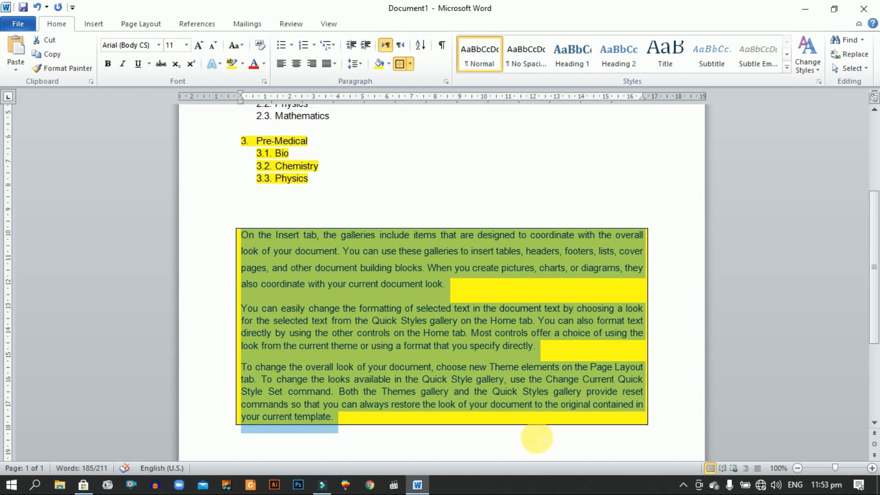
Step: Below the Pre-Medical list, leave a blank line and enter 1, 2, 5, 8, 9, 10, 1, 5, 6, 9, each on its own line
left_click(484, 200)
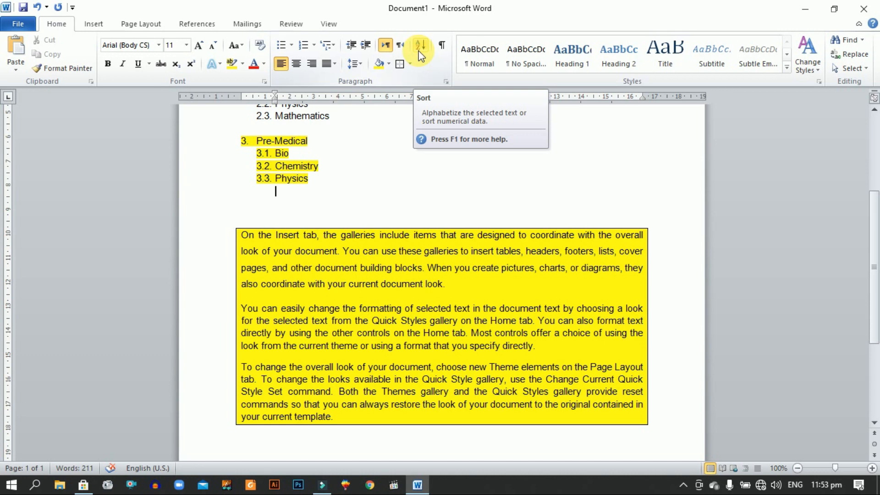
scroll(357, 199, "up", 1)
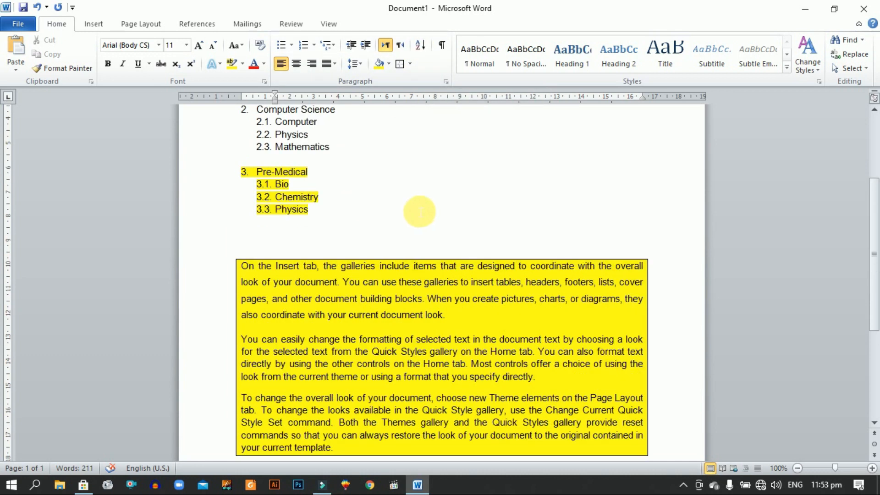
key("Return")
type("1")
key("Return")
type("2")
key("Return")
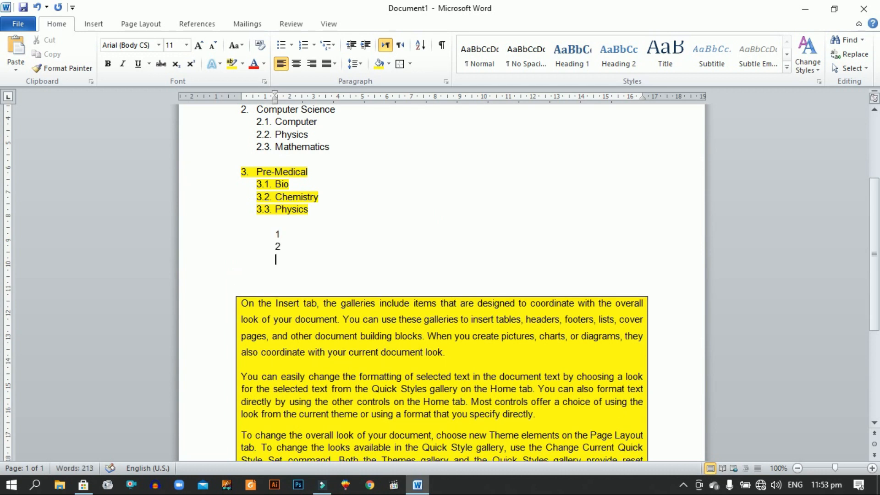
type("5")
key("Return")
type("8")
key("Return")
type("9")
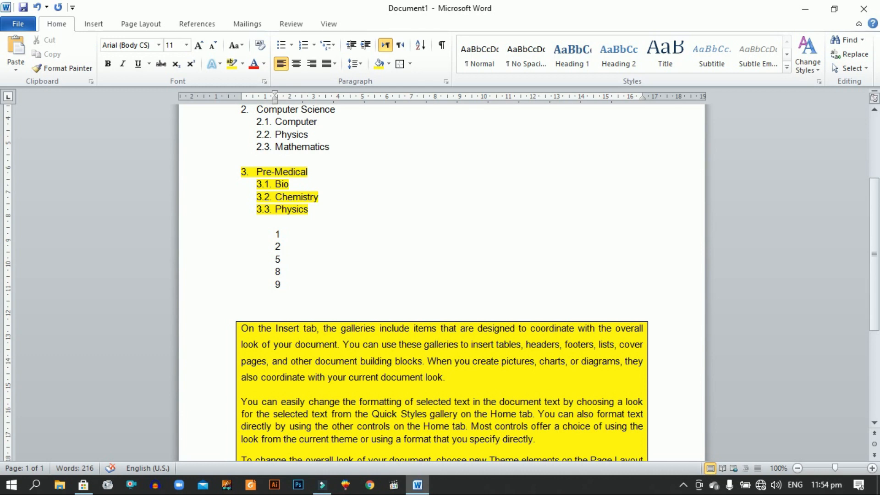
key("Return")
type("10")
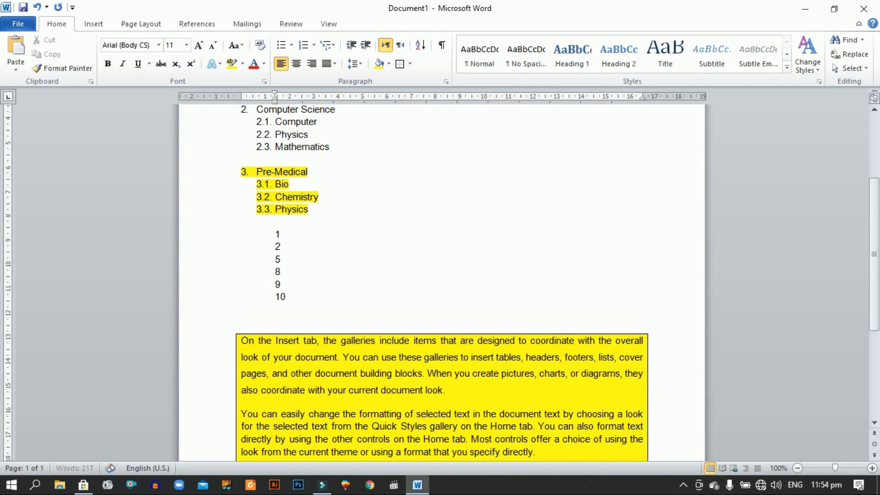
key("Return")
type("1")
key("Return")
type("5")
key("Return")
type("6")
key("Return")
type("9")
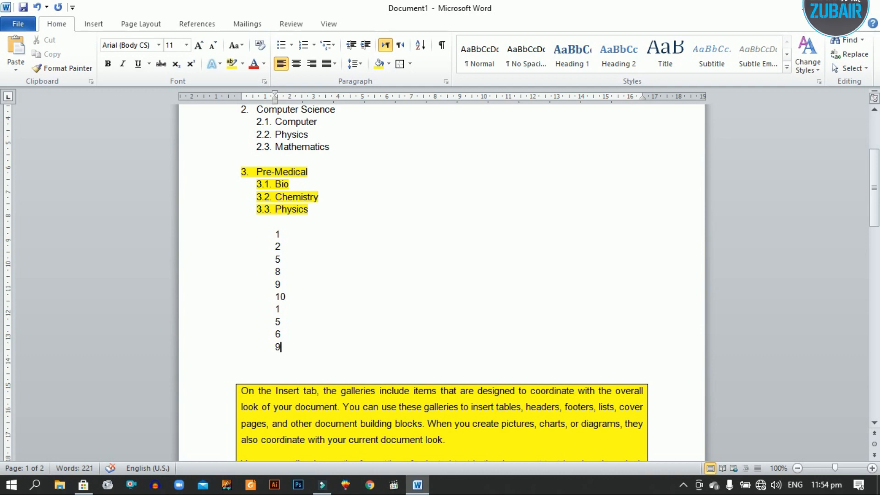
Step: Sort the column of numbers by paragraphs, as type Number, in ascending order
left_click_drag(285, 235, 304, 350)
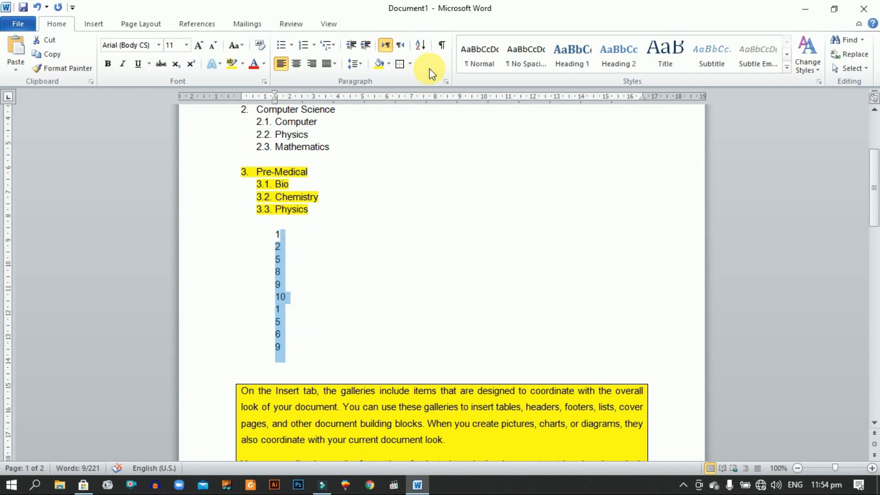
left_click(420, 46)
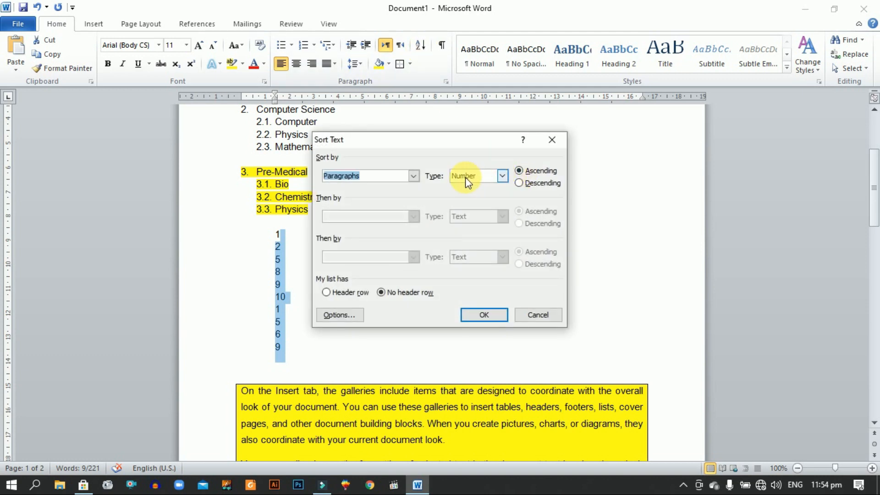
left_click(484, 315)
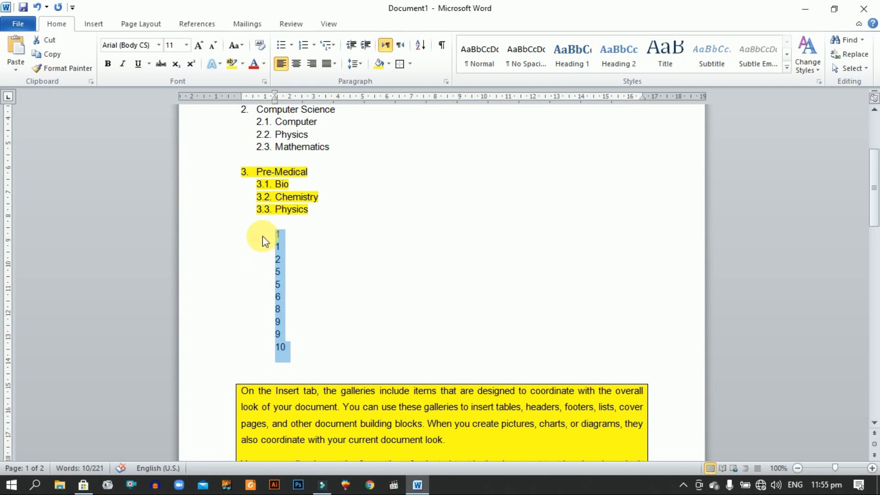
Step: Sort the same column of numbers in descending order
left_click(420, 44)
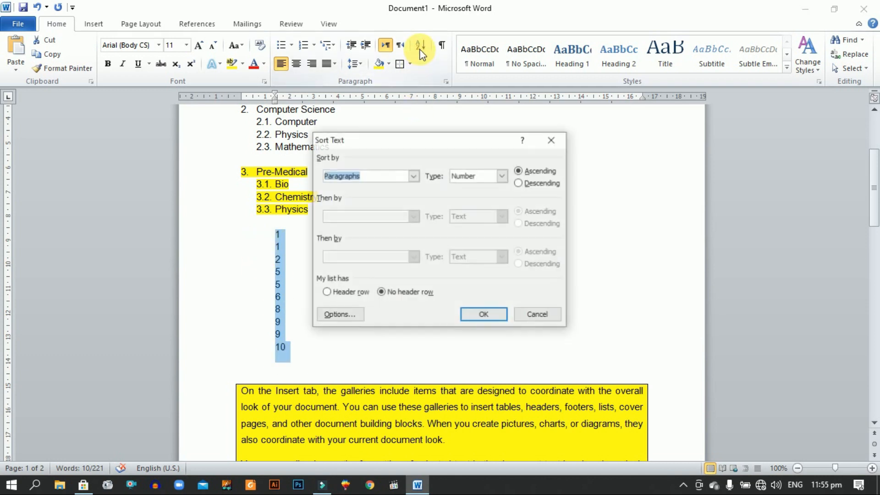
left_click(520, 183)
left_click(484, 315)
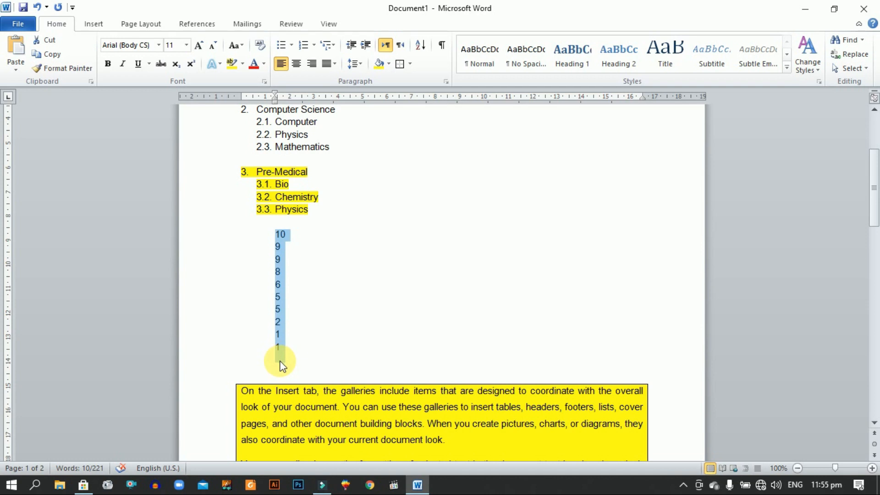
left_click(353, 312)
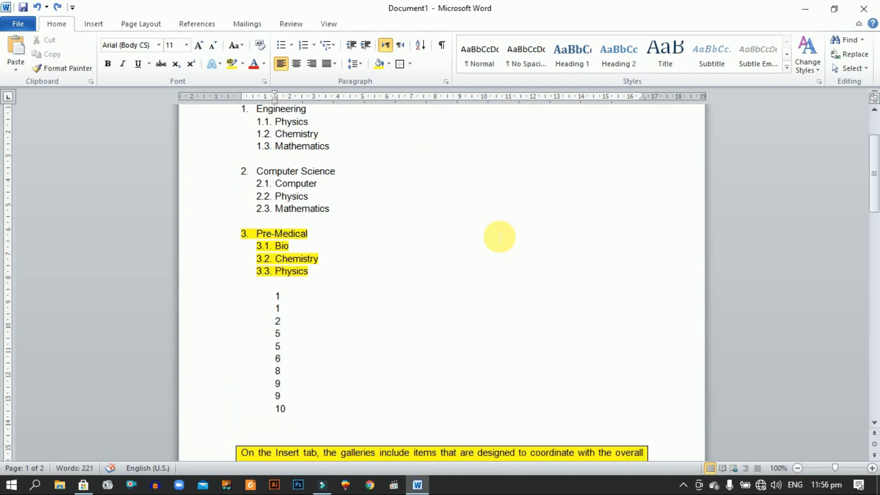
Step: Show paragraph marks and other hidden formatting symbols throughout the document
scroll(499, 236, "down", 2)
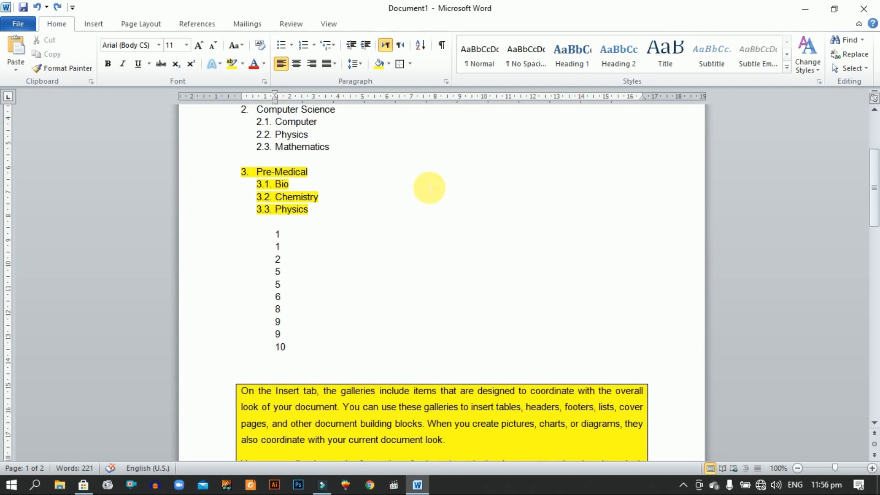
scroll(430, 188, "up", 2)
scroll(430, 188, "up", 1)
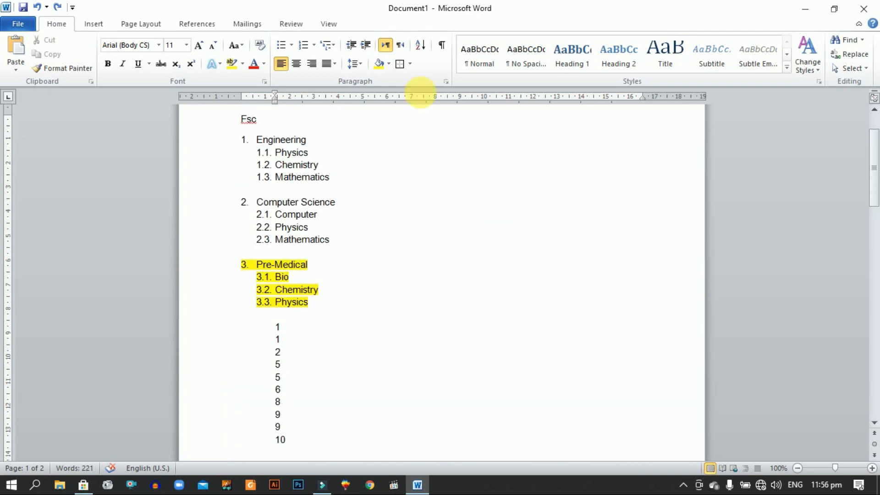
left_click(441, 46)
scroll(435, 171, "down", 7)
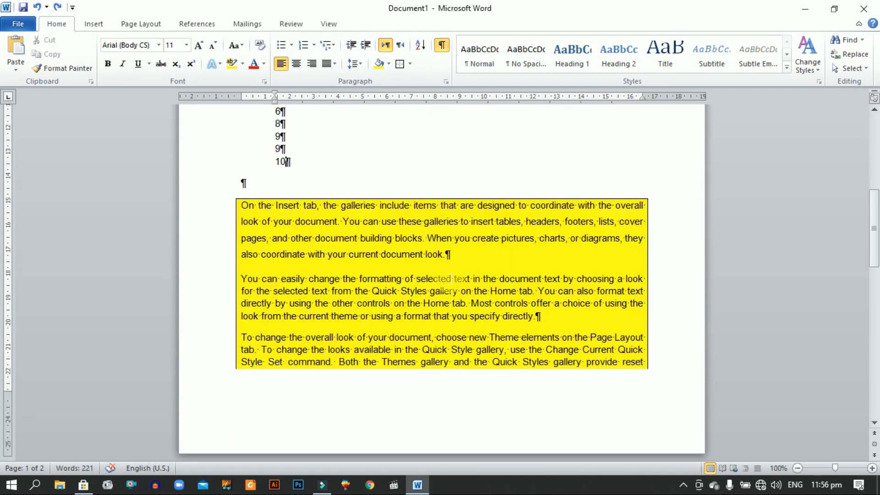
Step: Insert an extra space before the word "include" in the first line of the first sample paragraph
scroll(459, 278, "up", 4, "ctrl")
scroll(458, 278, "up", 7, "ctrl")
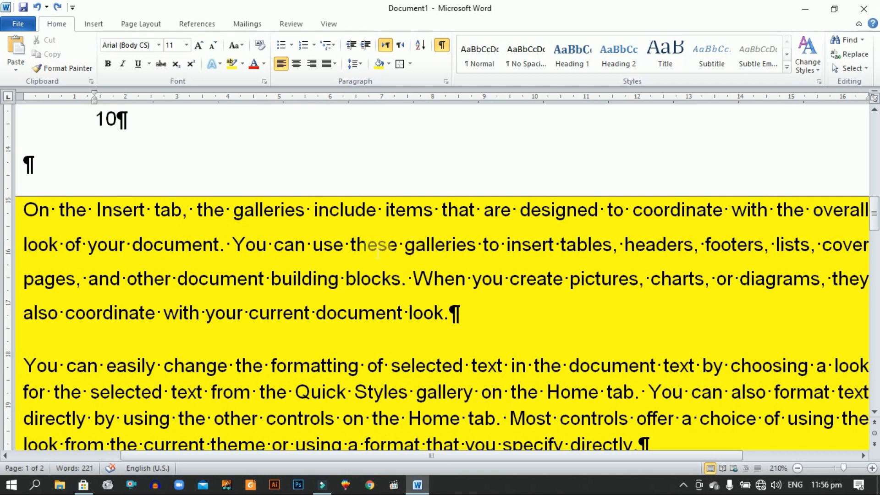
left_click(315, 212)
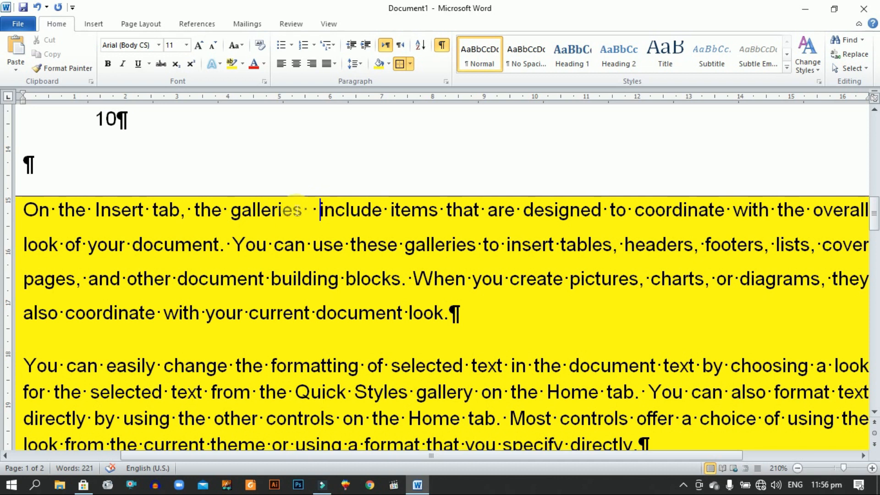
Step: Toggle the formatting marks off and on, and delete the extra space before "include" in the first sample paragraph
left_click(439, 50)
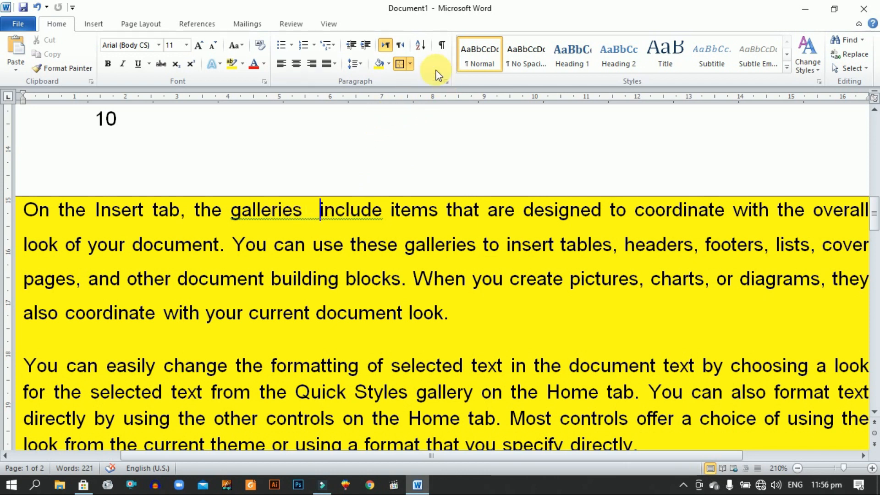
left_click(442, 46)
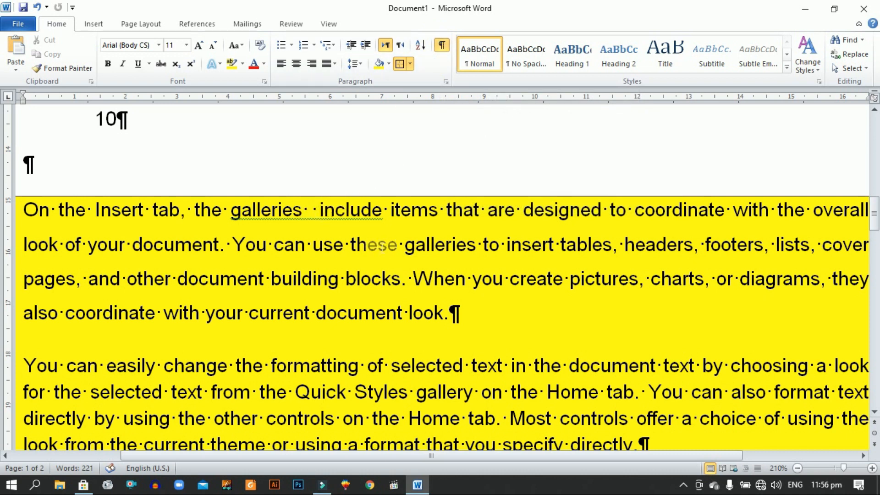
key("BackSpace")
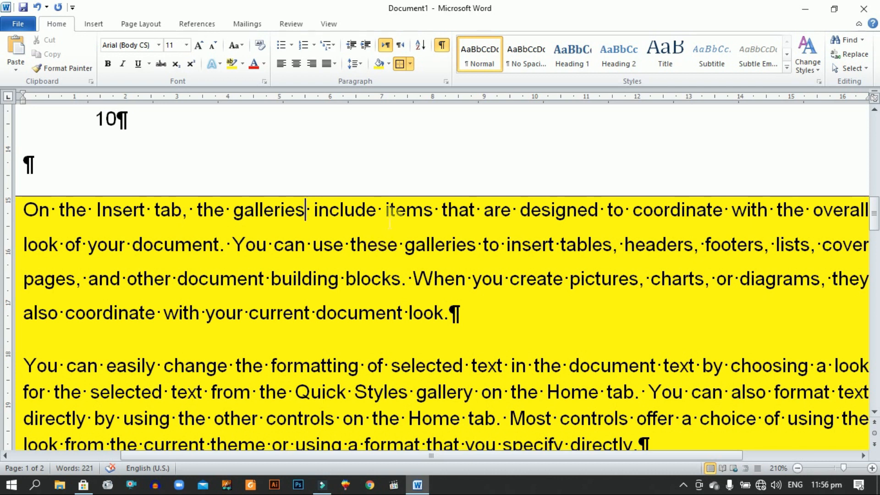
Step: Return to the Fsc heading at the start of the document and hide the formatting marks
scroll(389, 221, "down", 4, "ctrl")
scroll(389, 224, "down", 4, "ctrl")
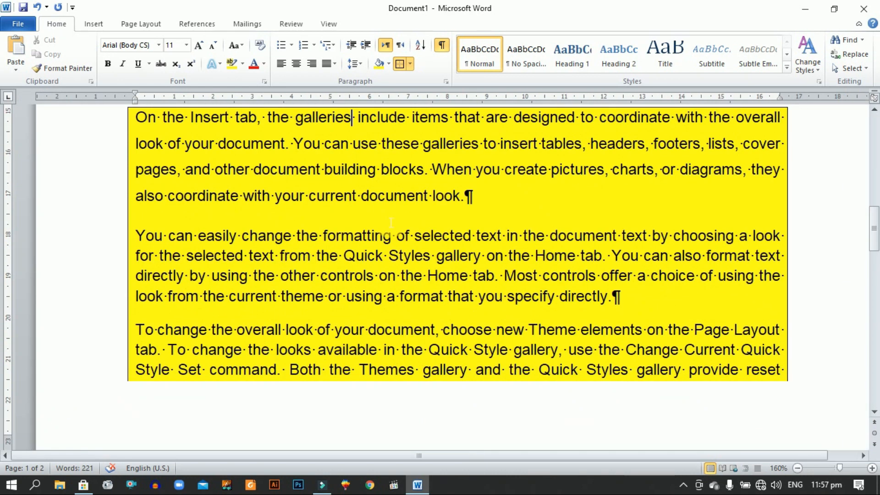
scroll(390, 222, "up", 6)
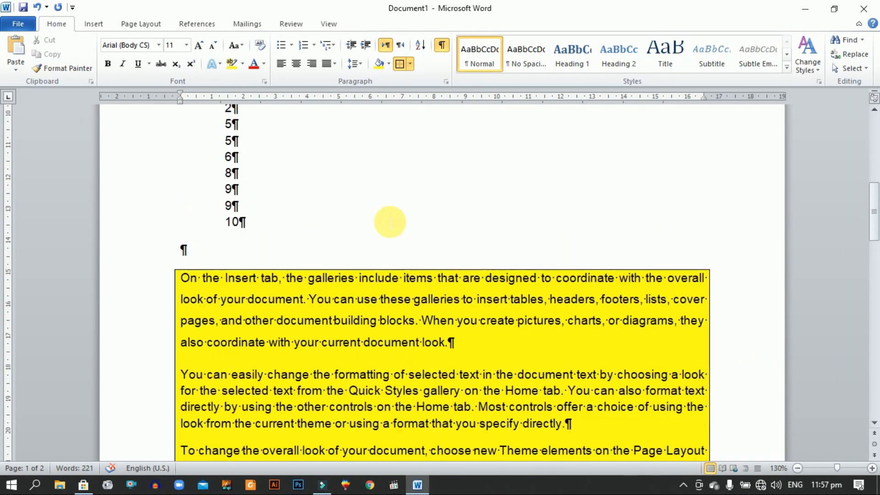
scroll(390, 222, "up", 5)
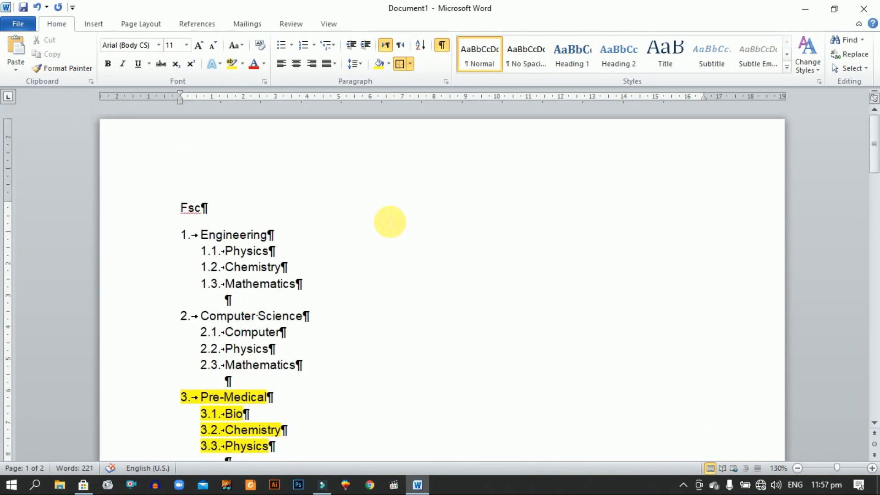
left_click(220, 212)
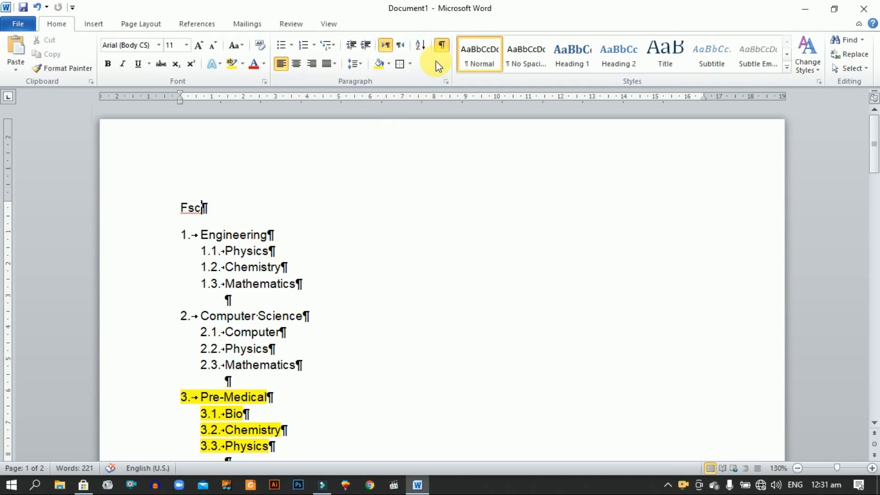
left_click(442, 44)
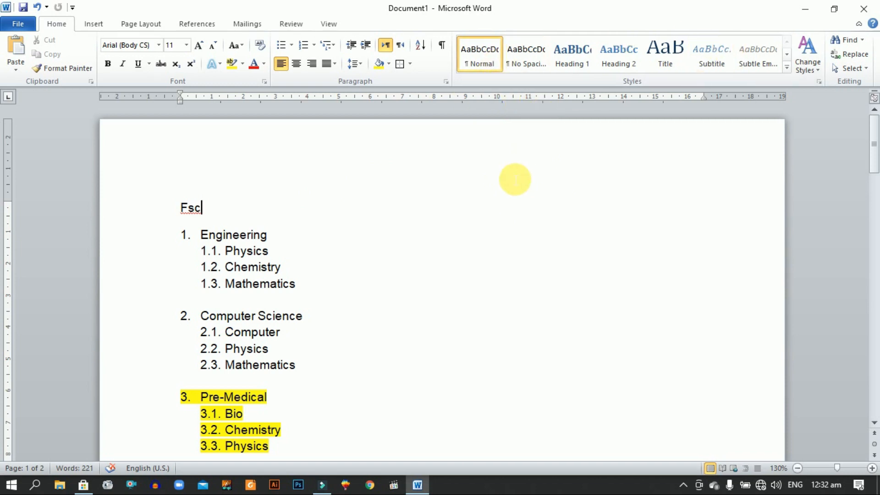
Step: Select the text from the Fsc heading through the Computer Science list and view the full gallery of quick styles
left_click_drag(165, 202, 330, 367)
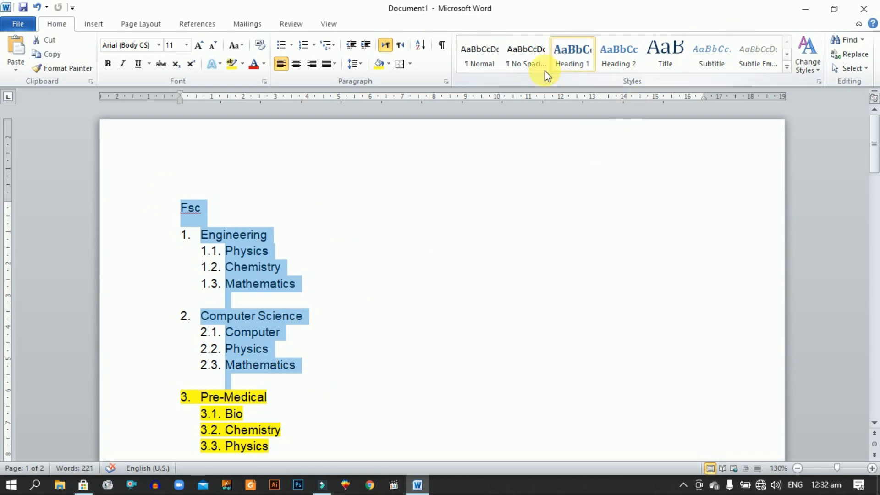
left_click(786, 69)
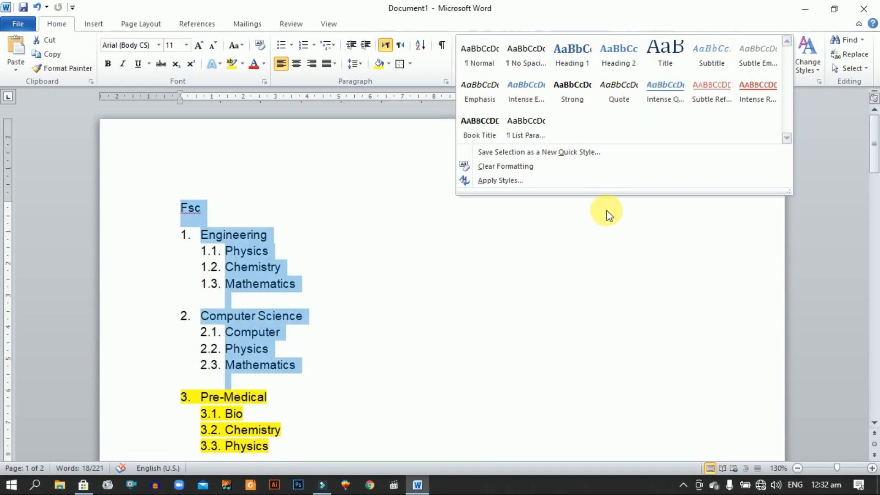
left_click(591, 219)
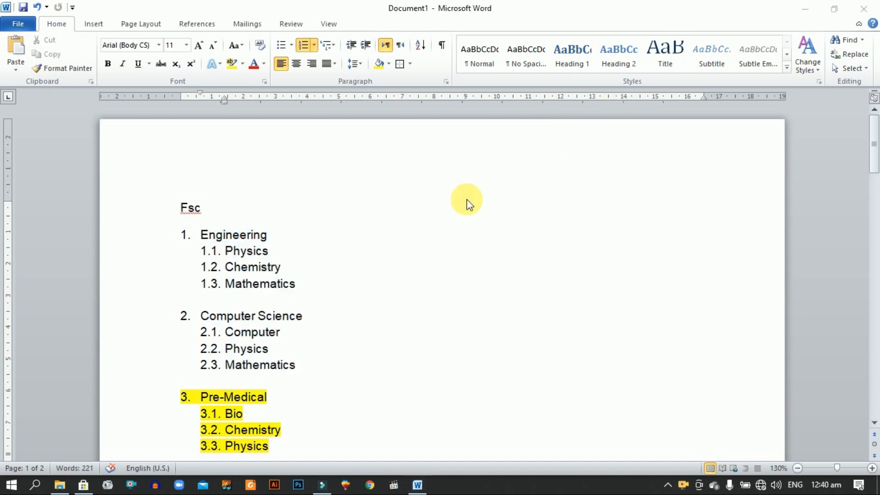
Step: Search the document for the word "home" and go to its first occurrence in the sample paragraphs
scroll(466, 201, "down", 4)
scroll(466, 201, "down", 6)
scroll(467, 200, "up", 1)
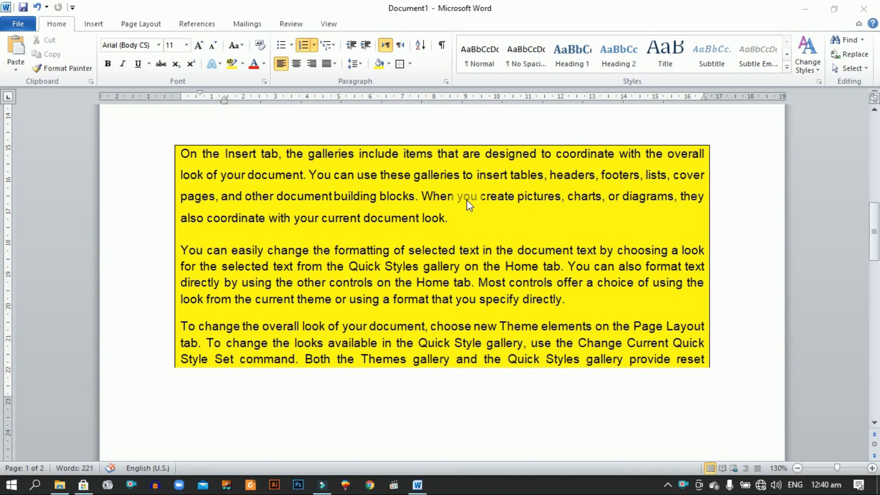
left_click(839, 41)
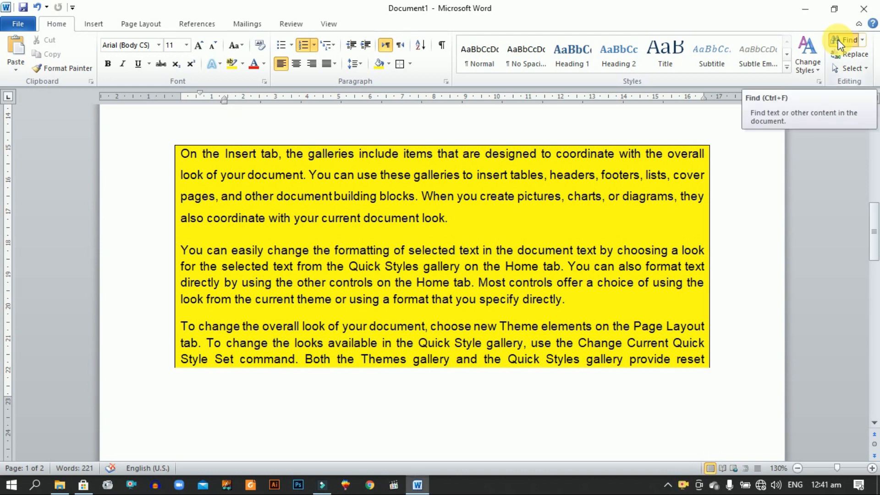
left_click(839, 40)
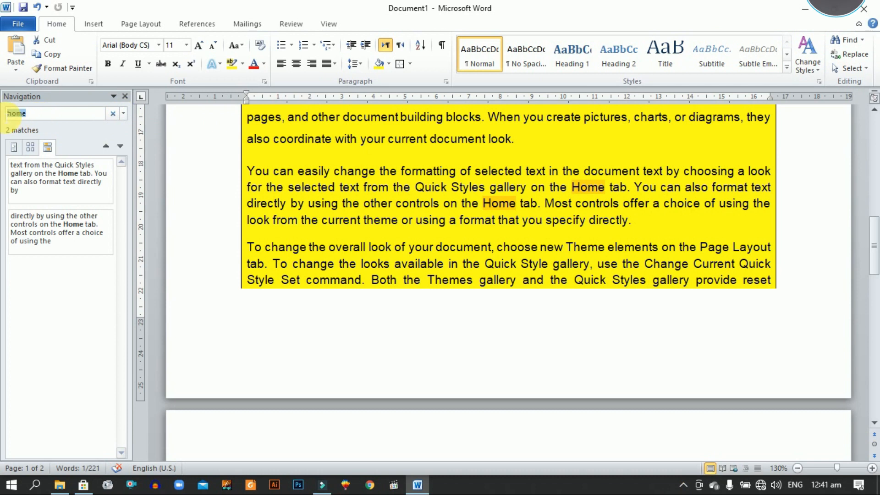
type("home")
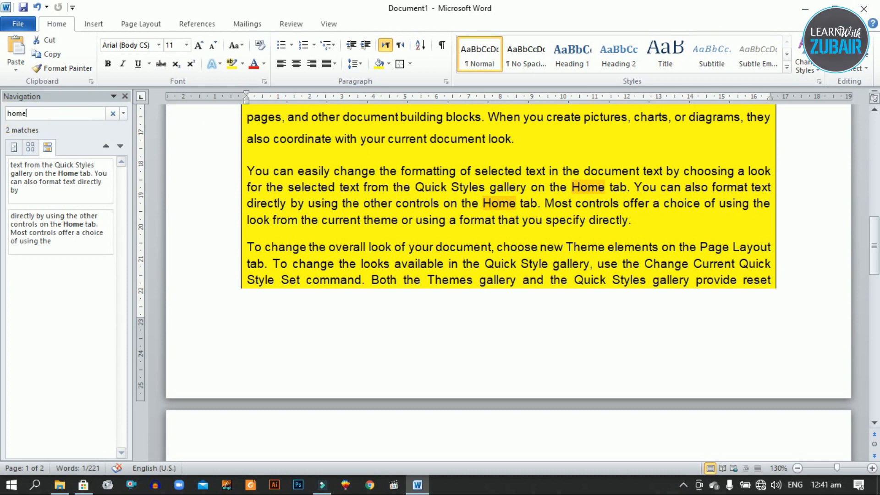
key("Return")
scroll(534, 270, "up", 2)
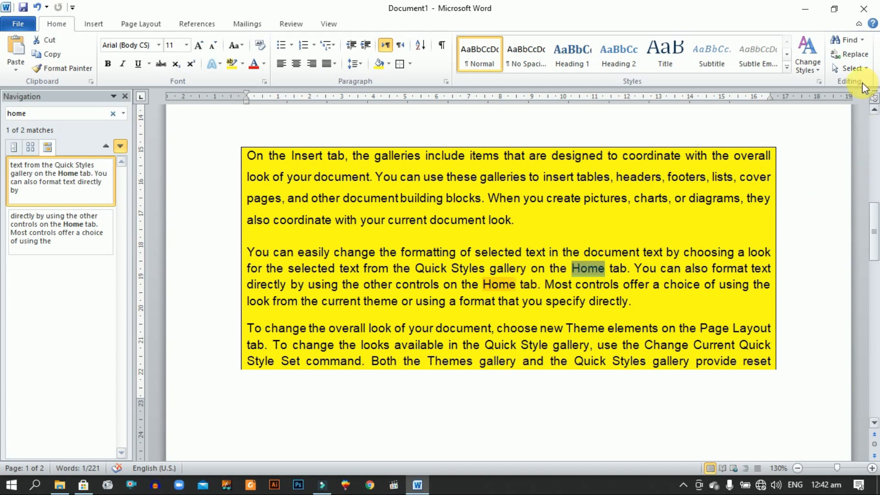
Step: Replace all occurrences of "Home" with "house", without continuing the search at the beginning of the document
left_click(835, 53)
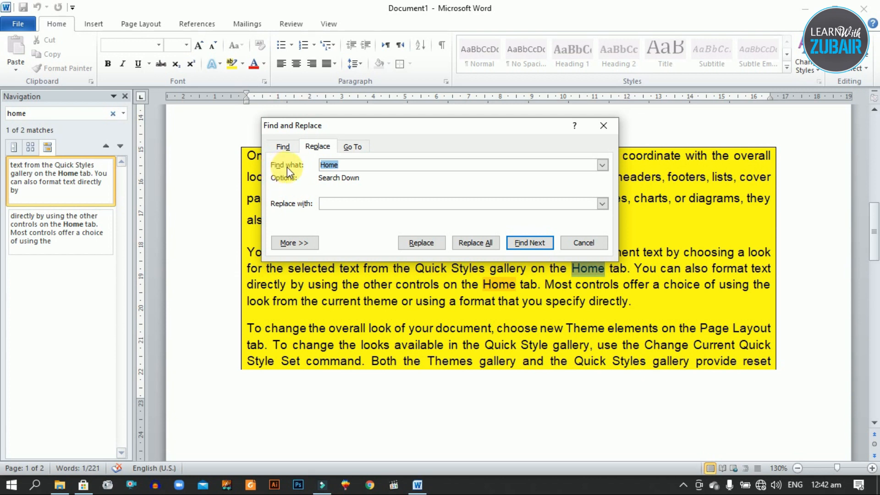
left_click(350, 211)
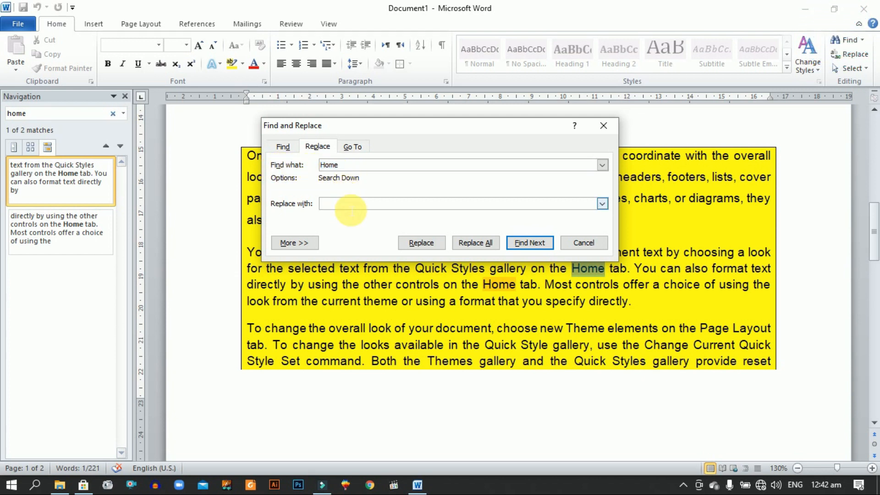
type("house")
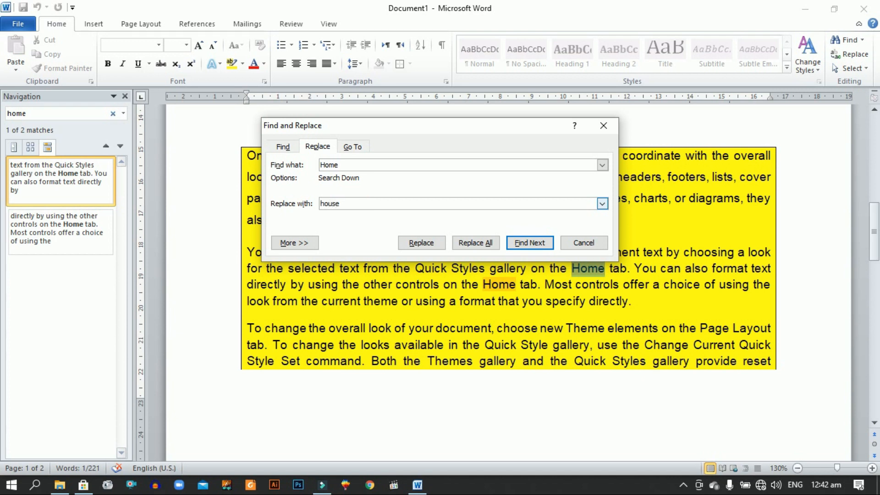
left_click(466, 243)
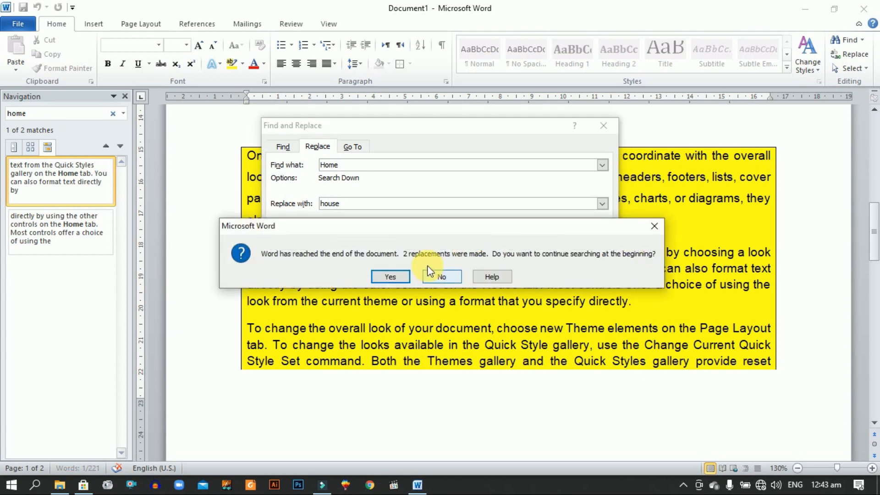
left_click(437, 274)
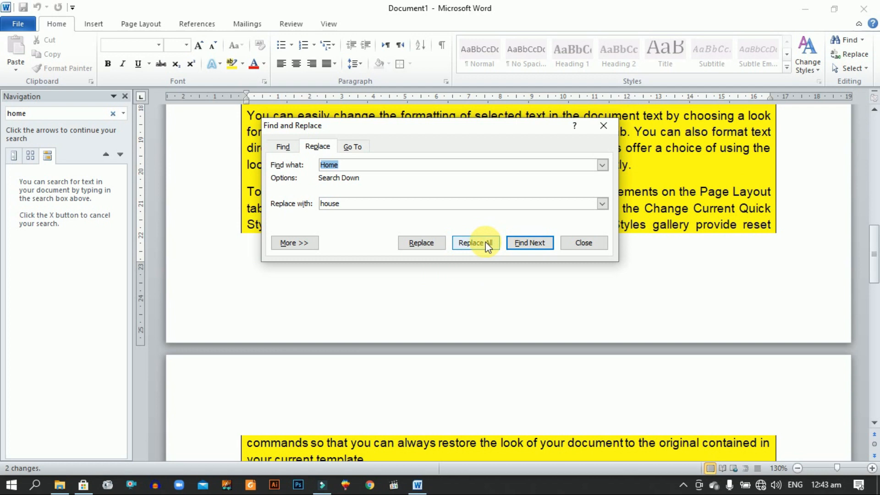
left_click(570, 245)
Step: Examine the replaced words in the second sample paragraph and look through the rest of the document
scroll(573, 248, "up", 3)
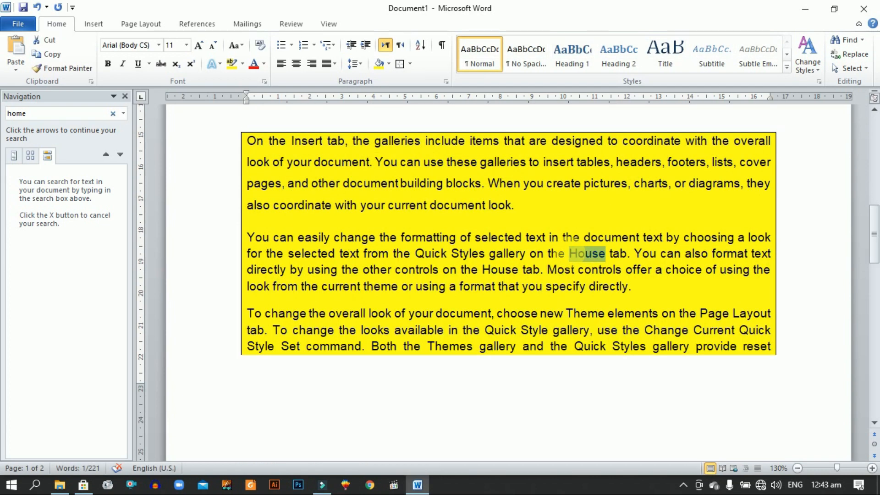
left_click_drag(498, 271, 512, 270)
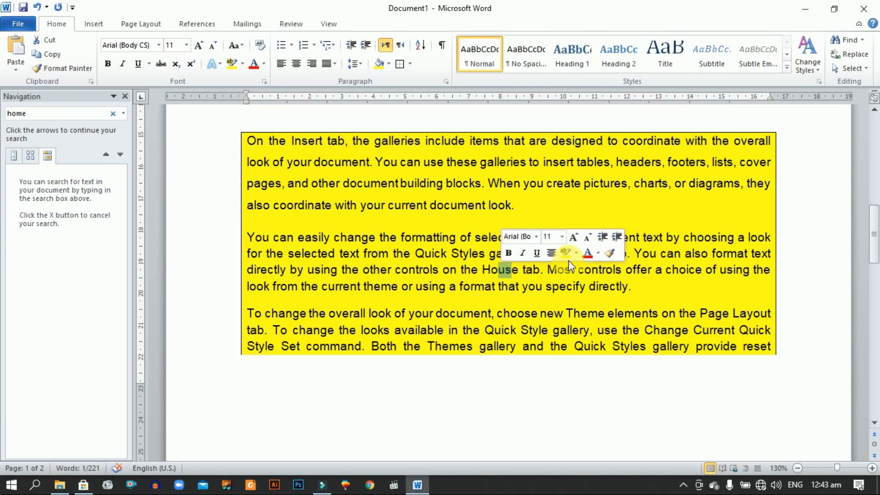
left_click(593, 253)
scroll(592, 253, "up", 2)
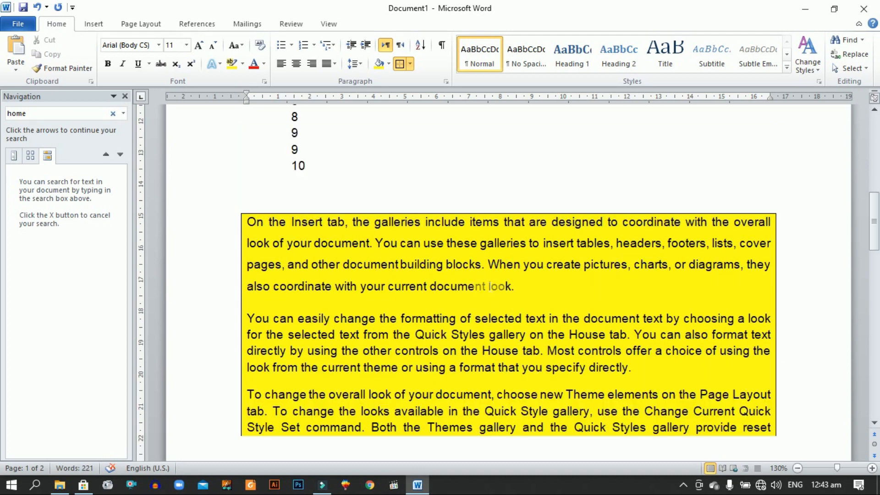
scroll(506, 285, "down", 1)
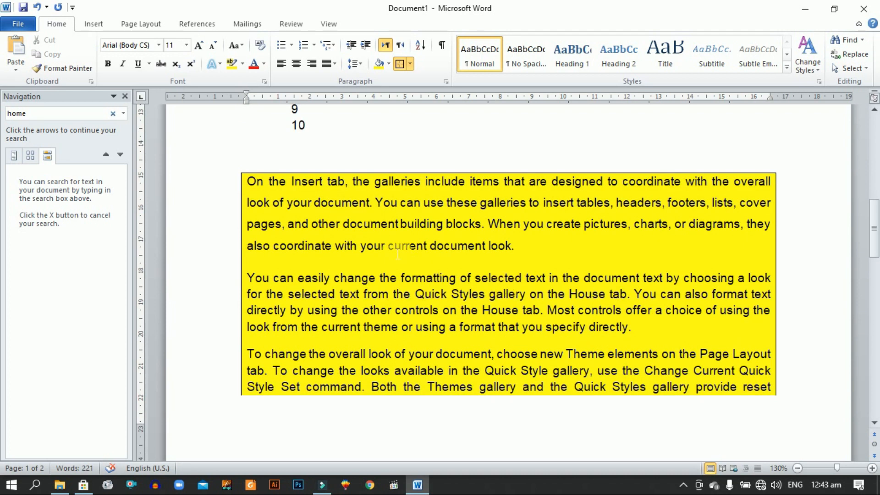
scroll(394, 248, "down", 3)
scroll(397, 257, "down", 3)
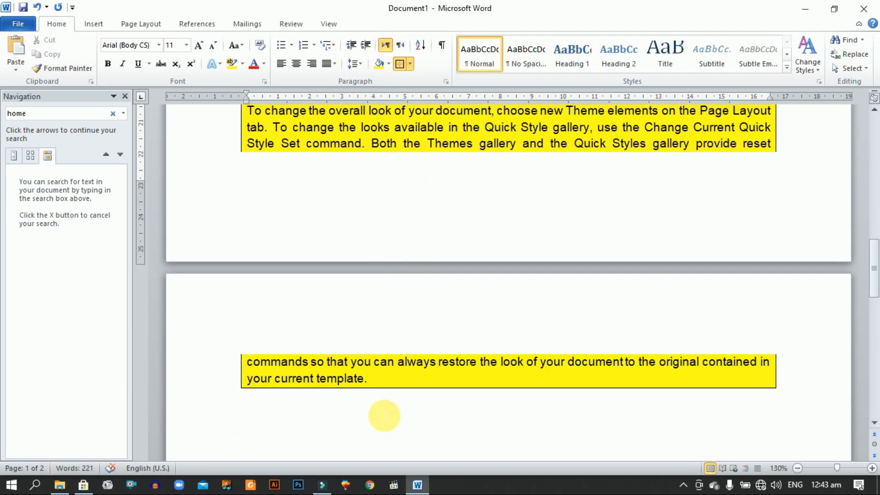
scroll(385, 413, "up", 7)
scroll(386, 414, "up", 11)
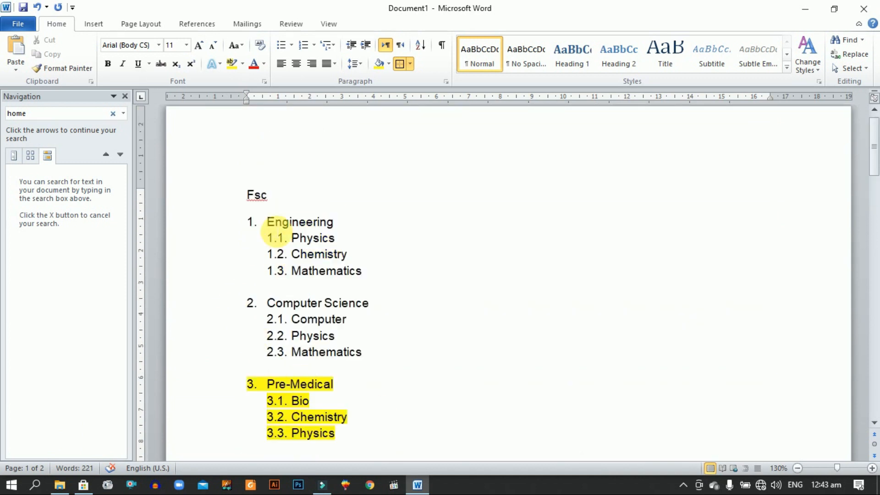
Step: From the Fsc heading, jump to page 2 with Go To and view the text there
left_click(277, 198)
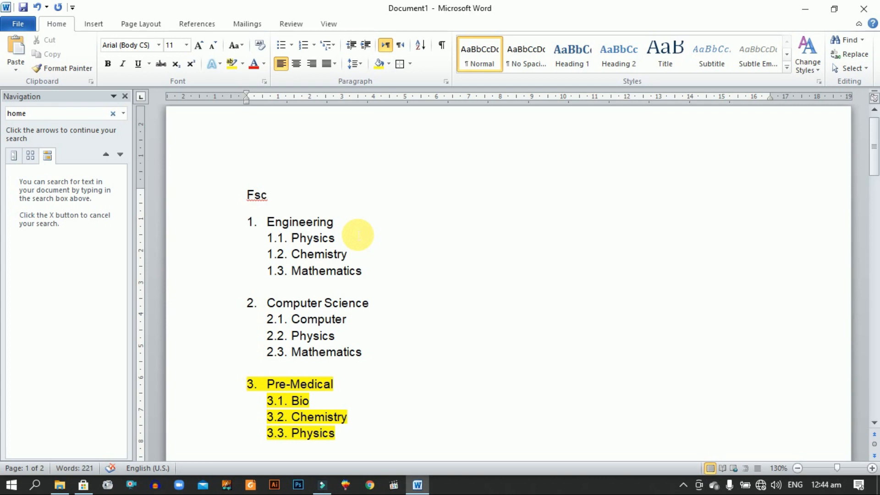
left_click(843, 55)
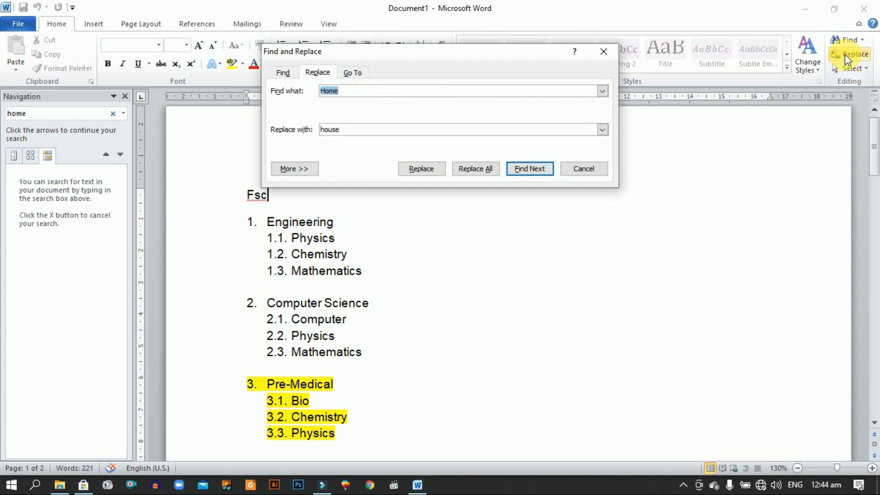
left_click(347, 74)
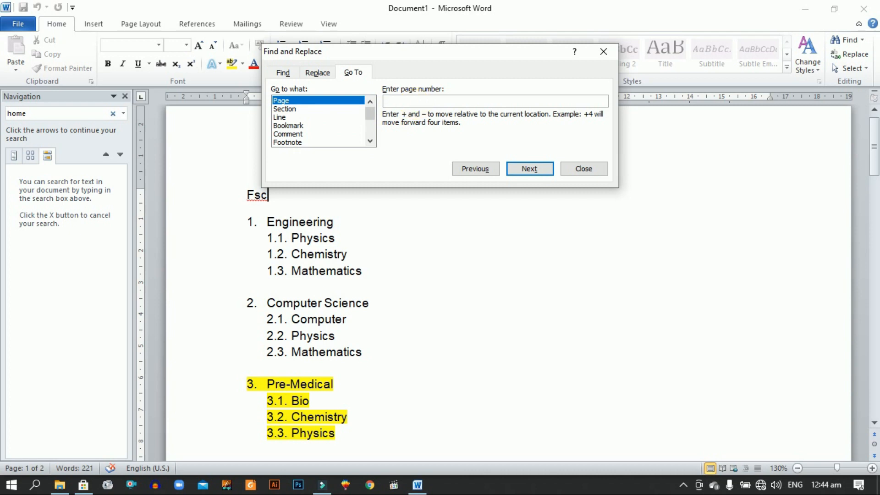
type("2")
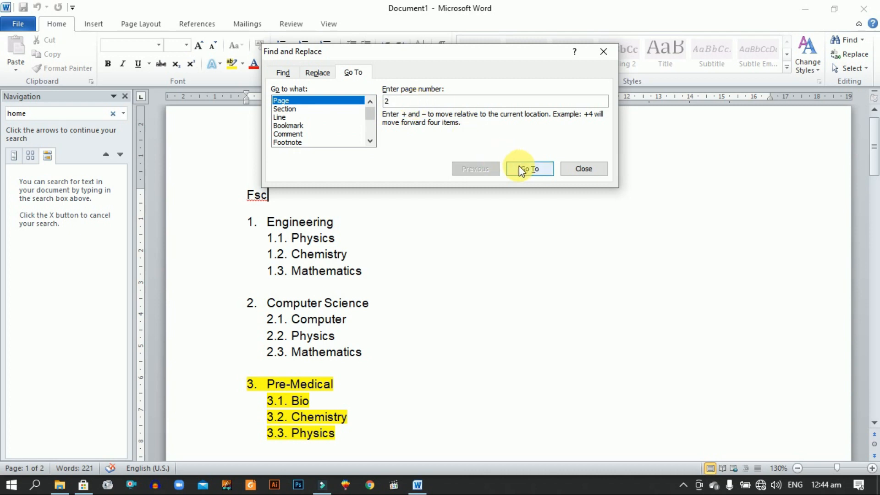
left_click(529, 171)
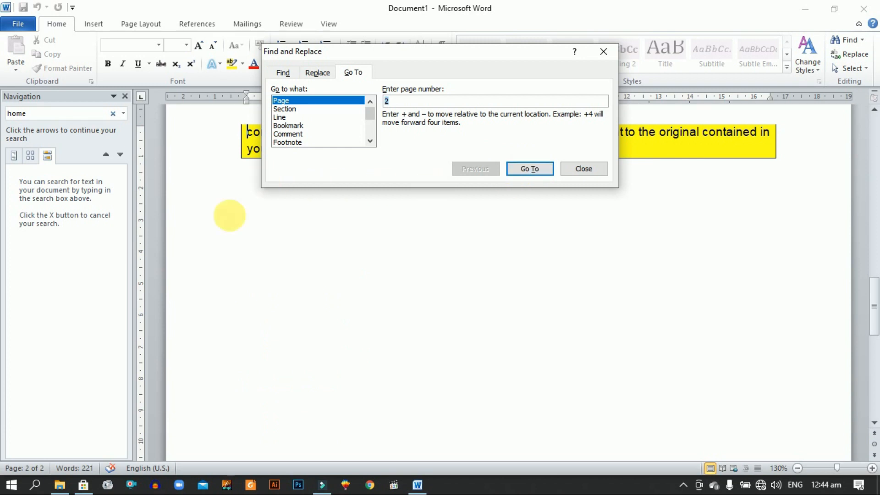
left_click(581, 172)
scroll(577, 223, "up", 5)
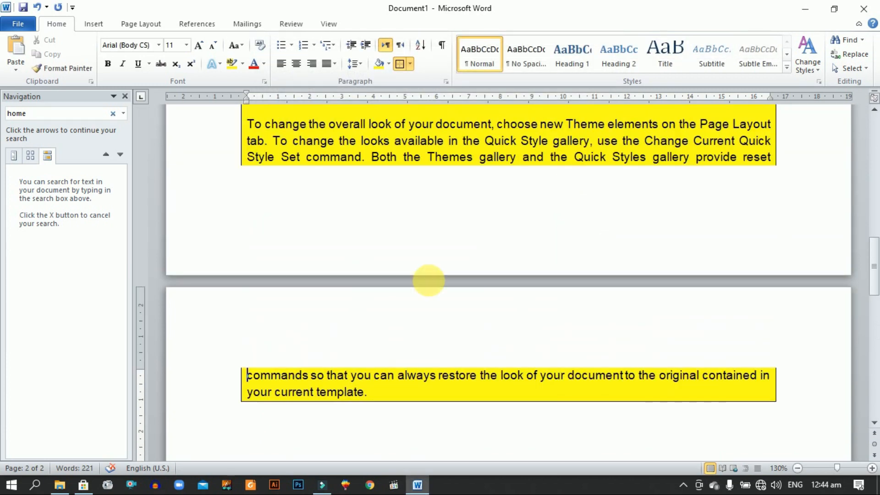
scroll(429, 278, "down", 3)
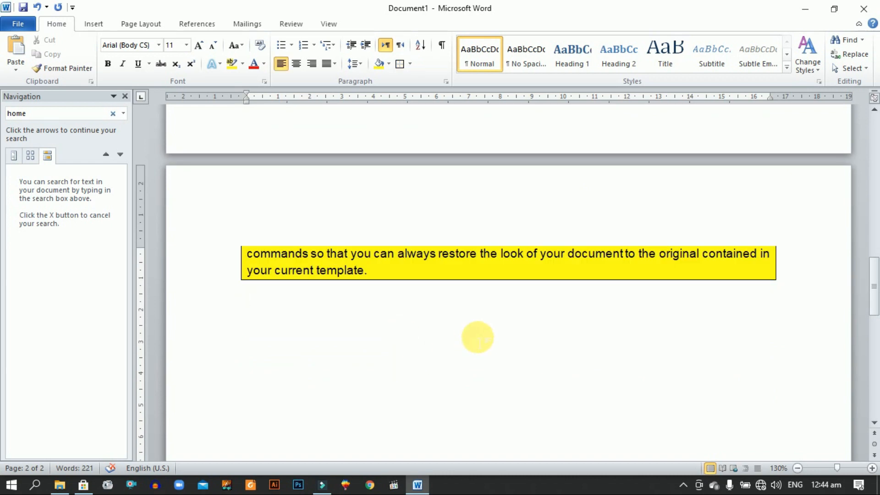
Step: Leave page 2 and open the document's text search again
key("ctrl+Home")
key("ctrl+f")
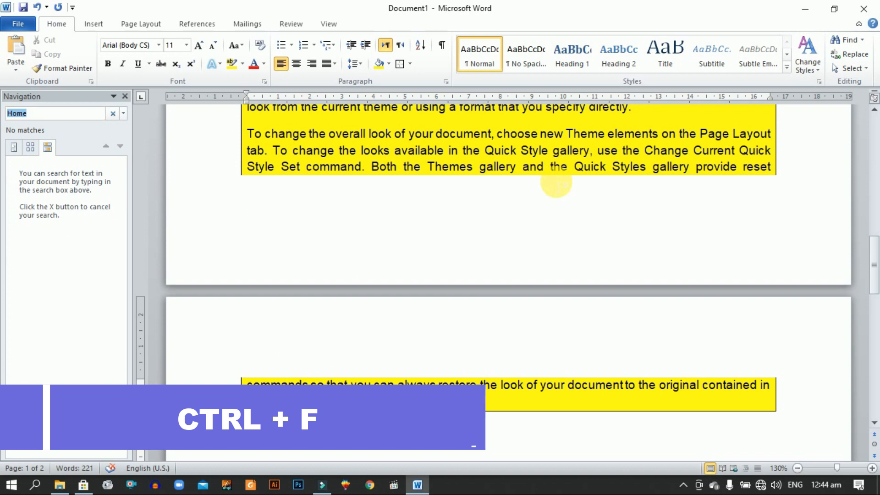
Step: Go to the end of the document, view the Replace options, and close them without replacing anything
key("ctrl+End")
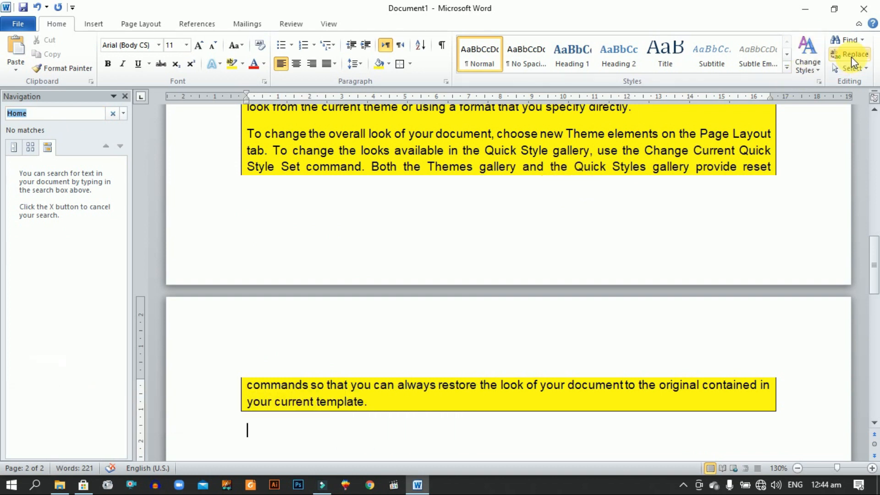
key("ctrl+h")
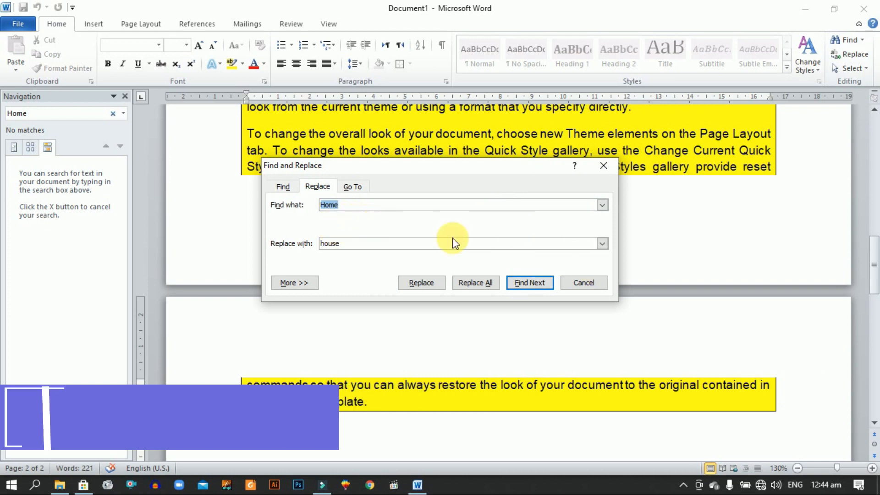
left_click(583, 283)
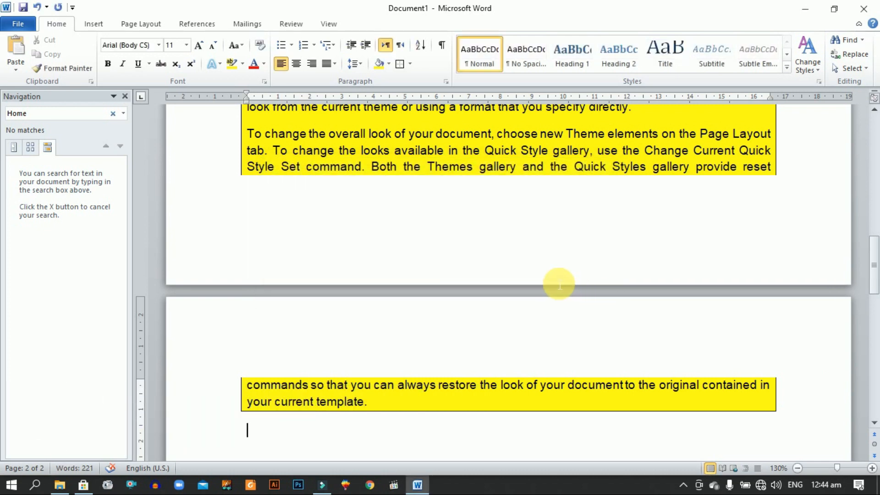
Step: Return to the Fsc heading and examine the Select options, including Select Objects and Select All Text With Similar Formatting
scroll(559, 285, "up", 5)
key("ctrl+g")
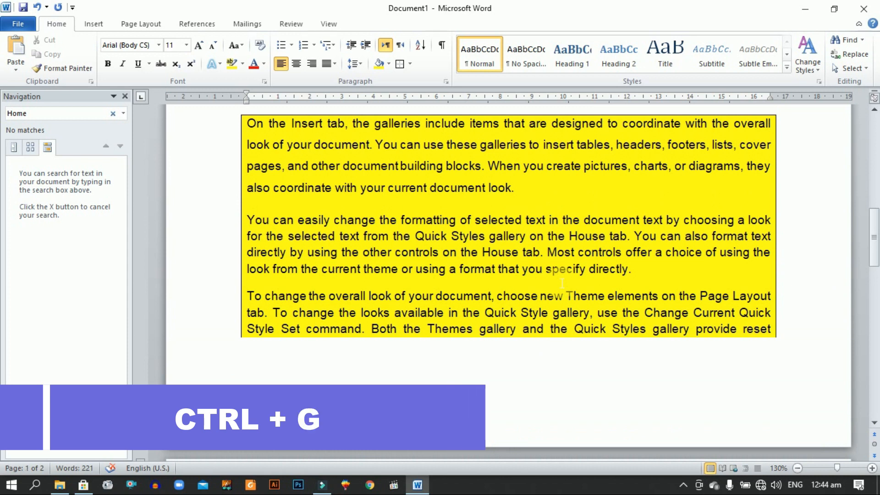
scroll(562, 283, "up", 5)
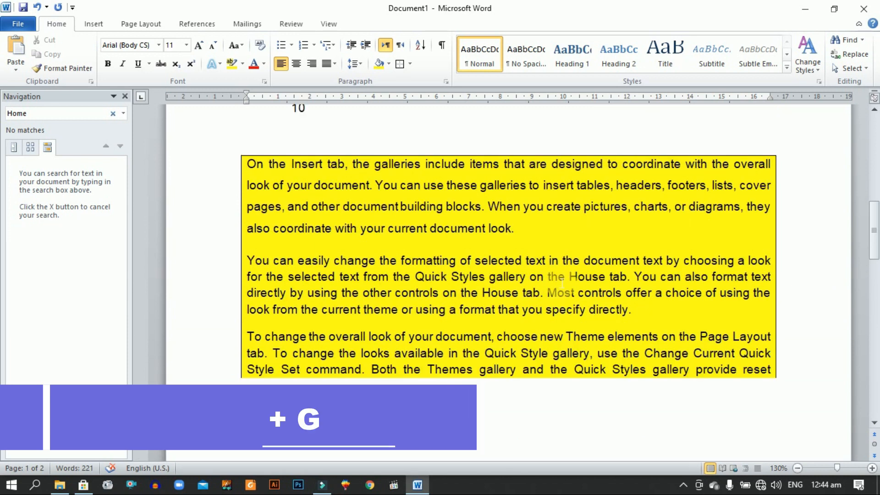
scroll(565, 287, "up", 10)
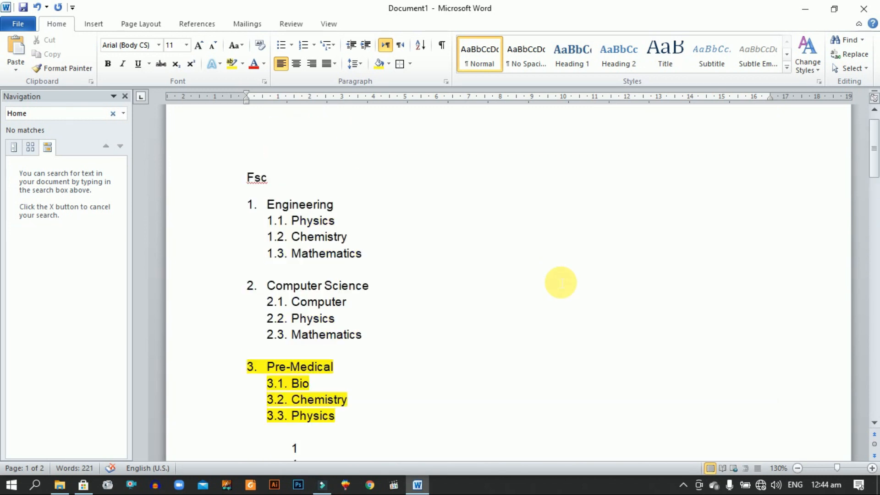
left_click(847, 67)
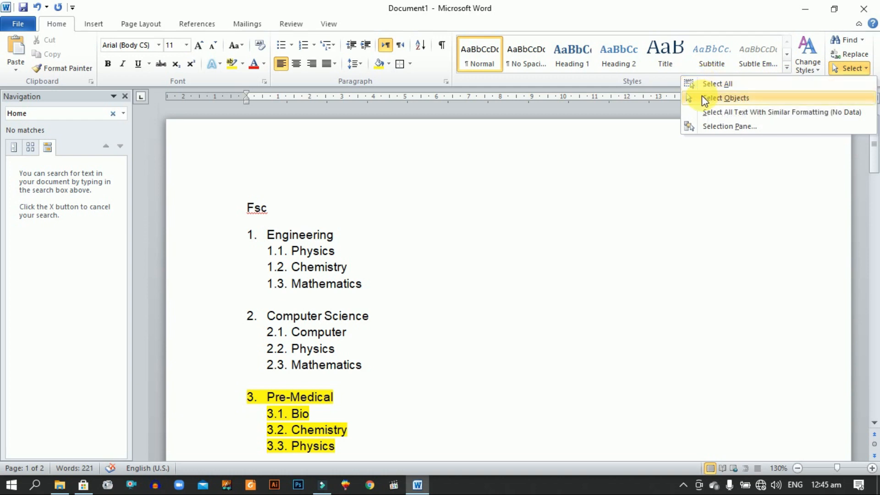
left_click(458, 226)
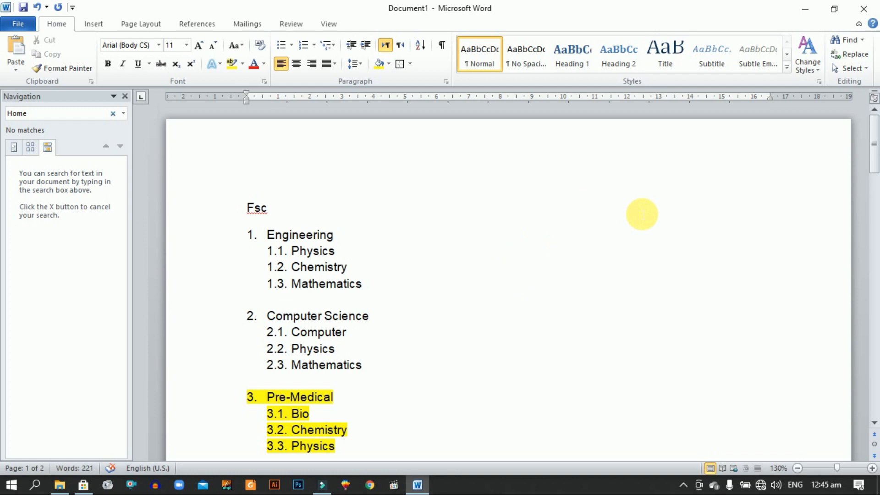
left_click(851, 69)
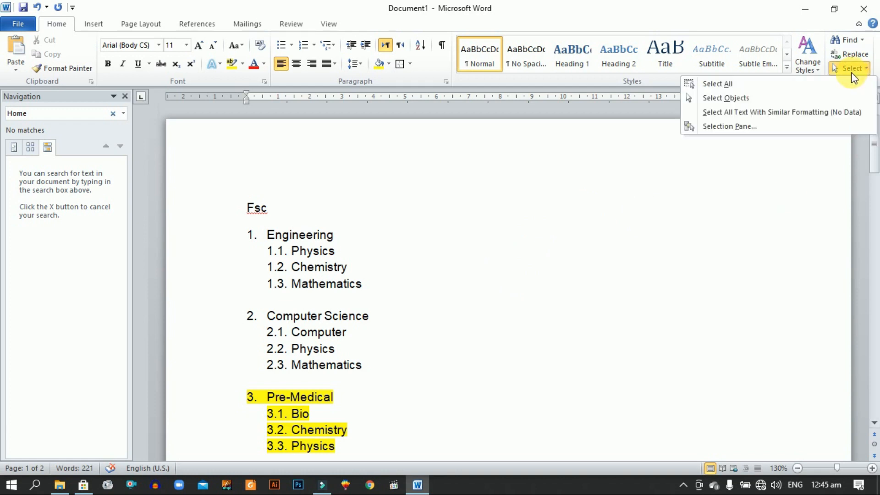
left_click(736, 112)
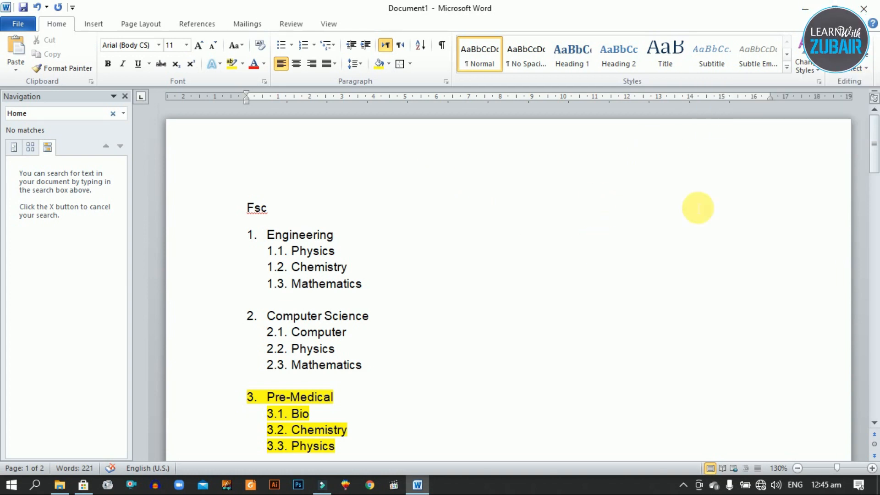